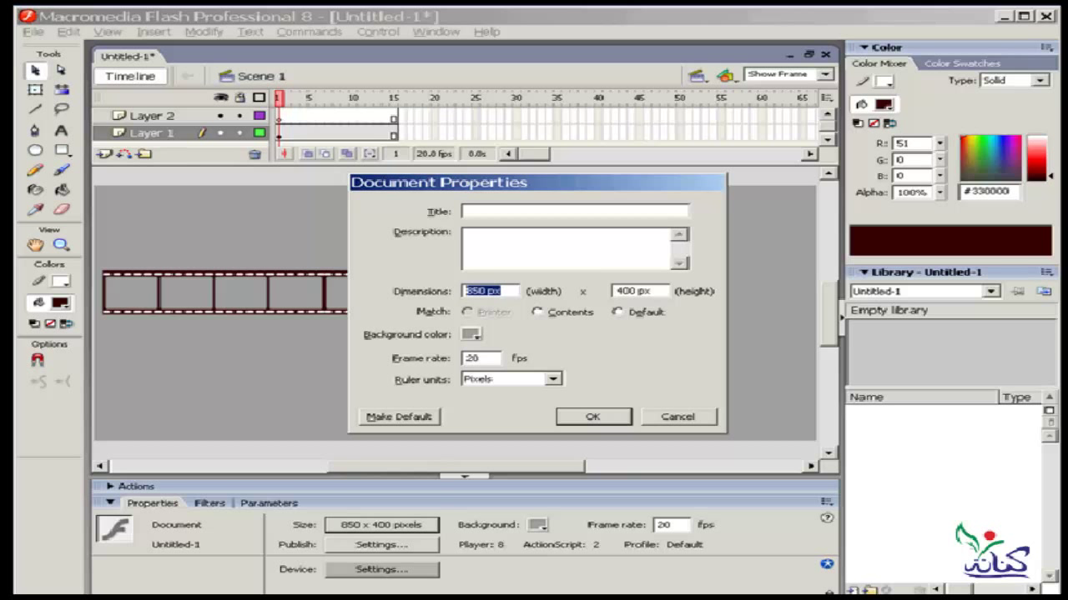
# Dismiss Document Properties, enlarge the timeline panel, and delete Layer 1 with its film-strip drawing
pyautogui.click(656, 424)
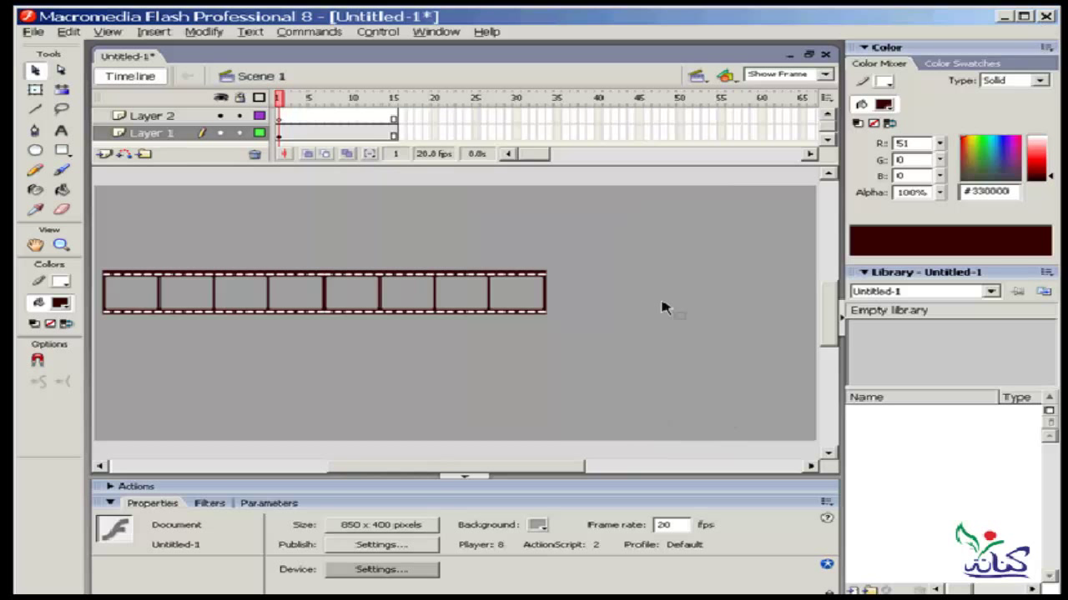
pyautogui.moveTo(438, 164); pyautogui.dragTo(425, 322)
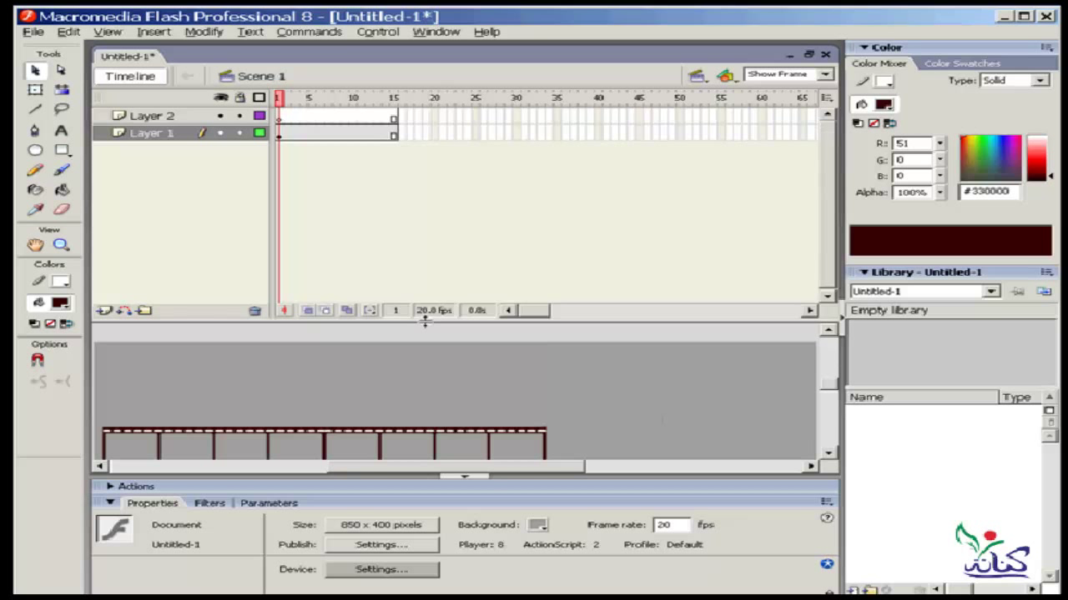
pyautogui.click(145, 136)
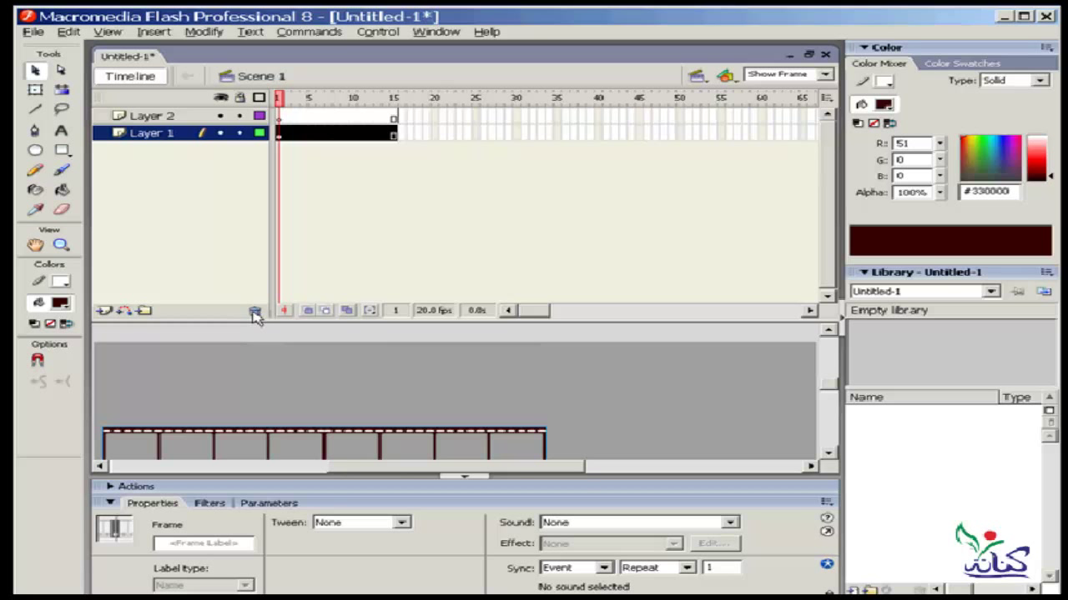
pyautogui.click(255, 312)
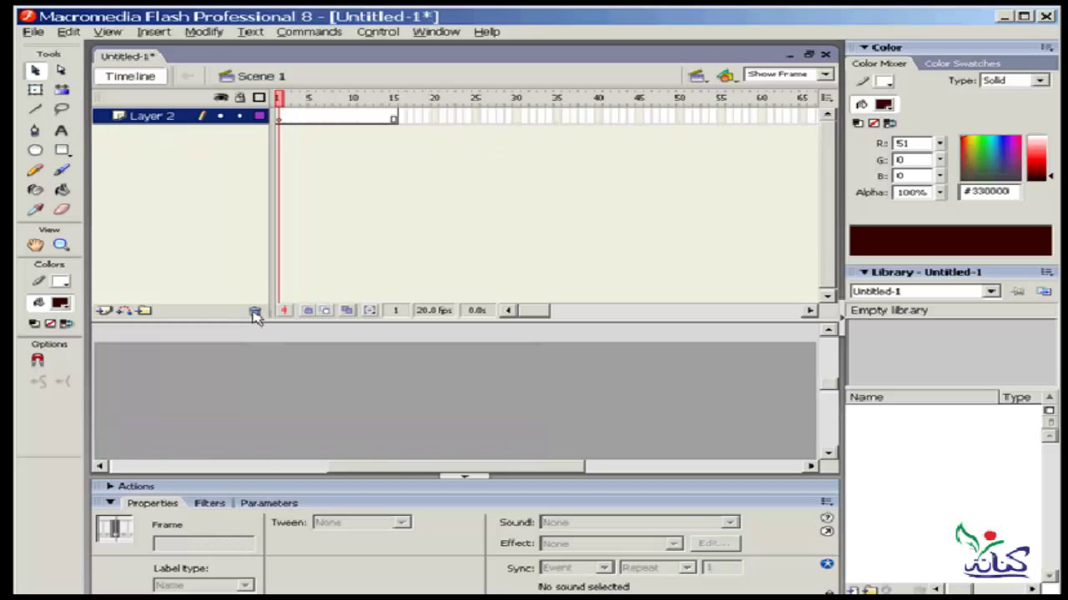
# Move Layer 2's keyframe from frame 2 to frame 11, then close the document
pyautogui.click(396, 119)
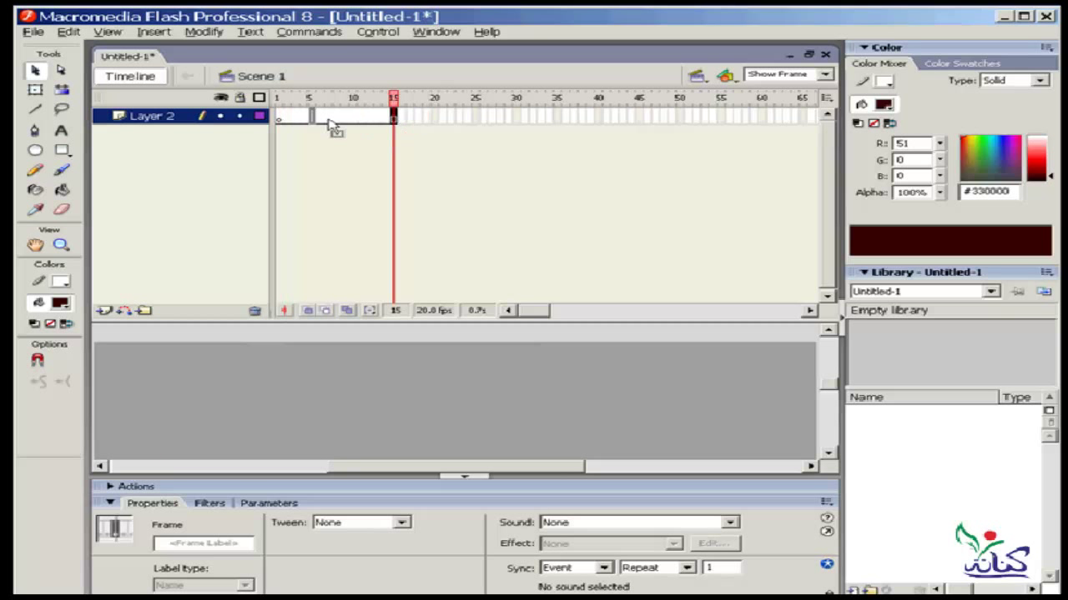
pyautogui.click(275, 120)
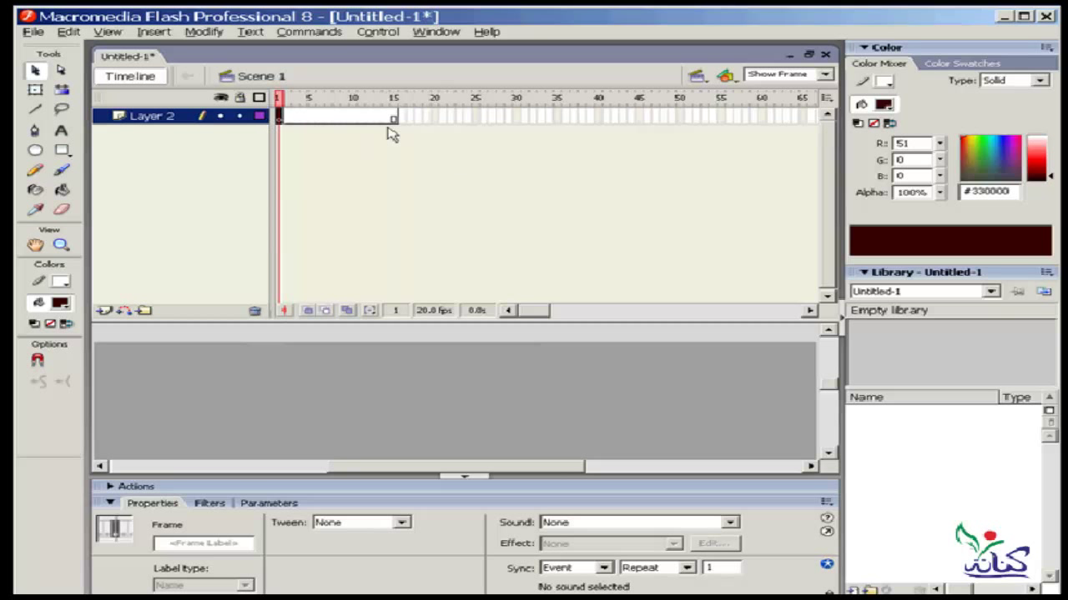
pyautogui.click(287, 118)
pyautogui.moveTo(287, 121); pyautogui.dragTo(363, 119)
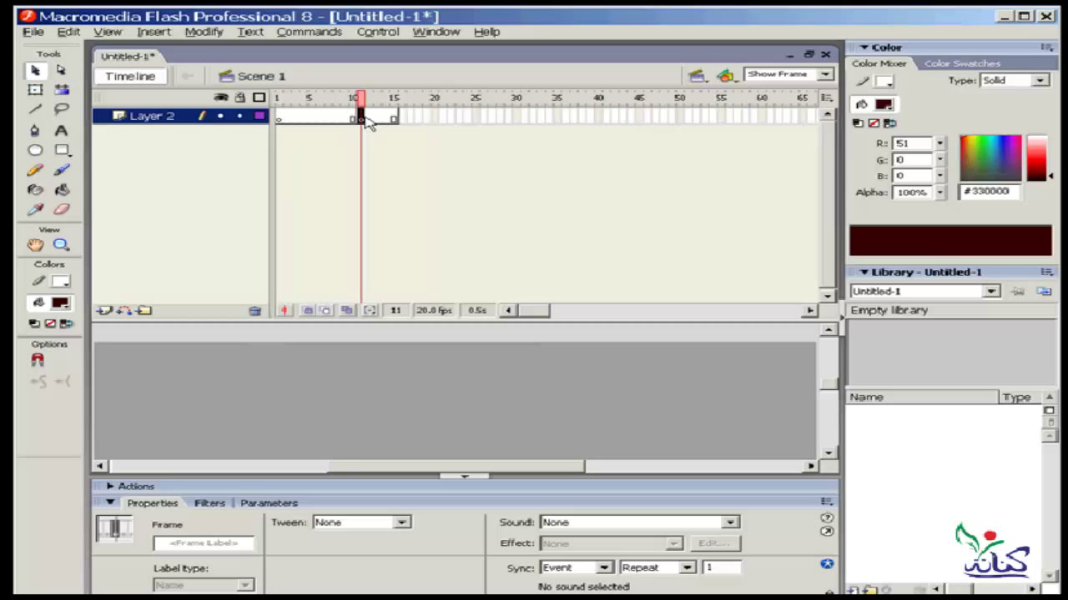
pyautogui.click(321, 118)
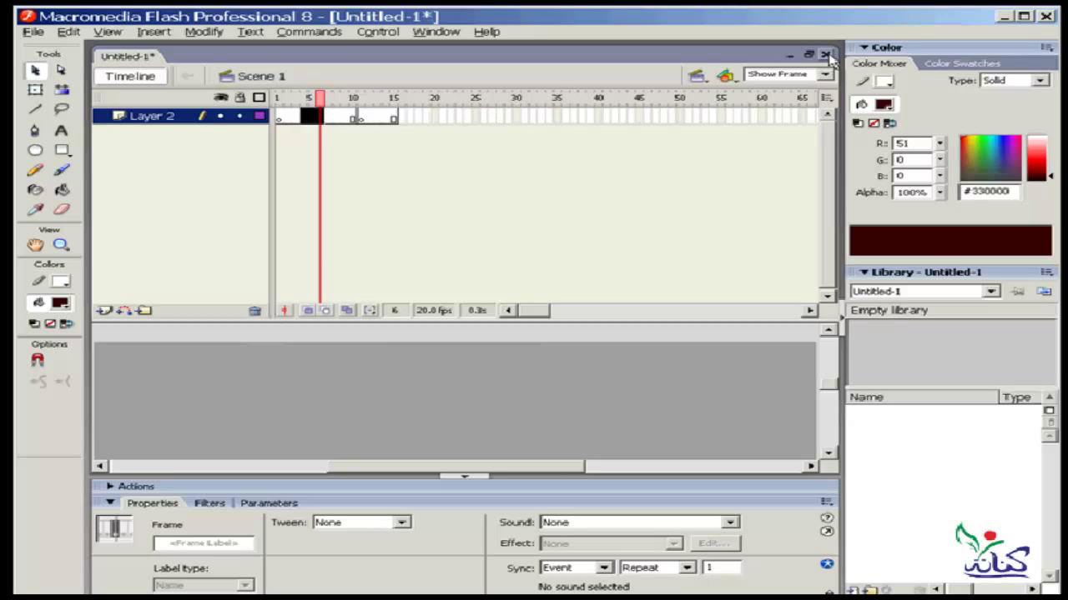
pyautogui.click(825, 55)
# Discard the old document unsaved, create new Flash document Untitled-2, and shorten its timeline
pyautogui.click(534, 331)
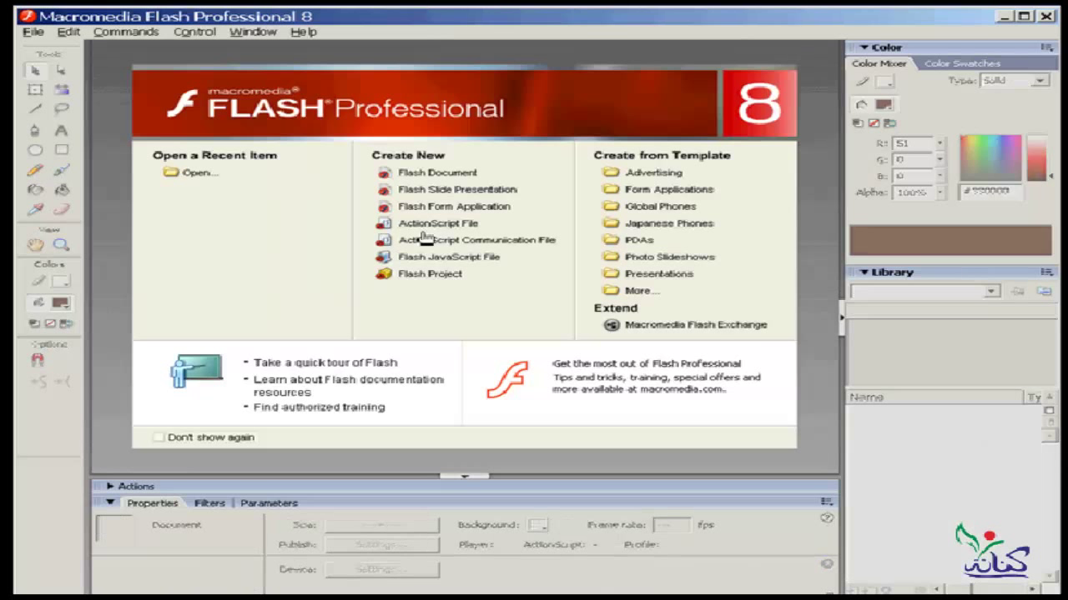
pyautogui.click(448, 175)
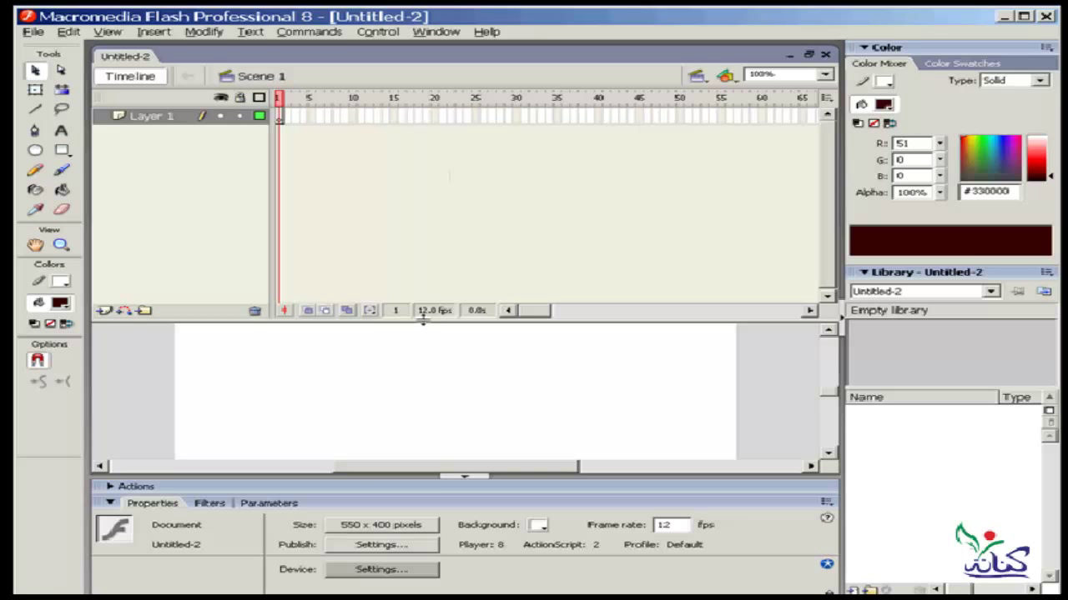
pyautogui.moveTo(423, 309); pyautogui.dragTo(422, 252)
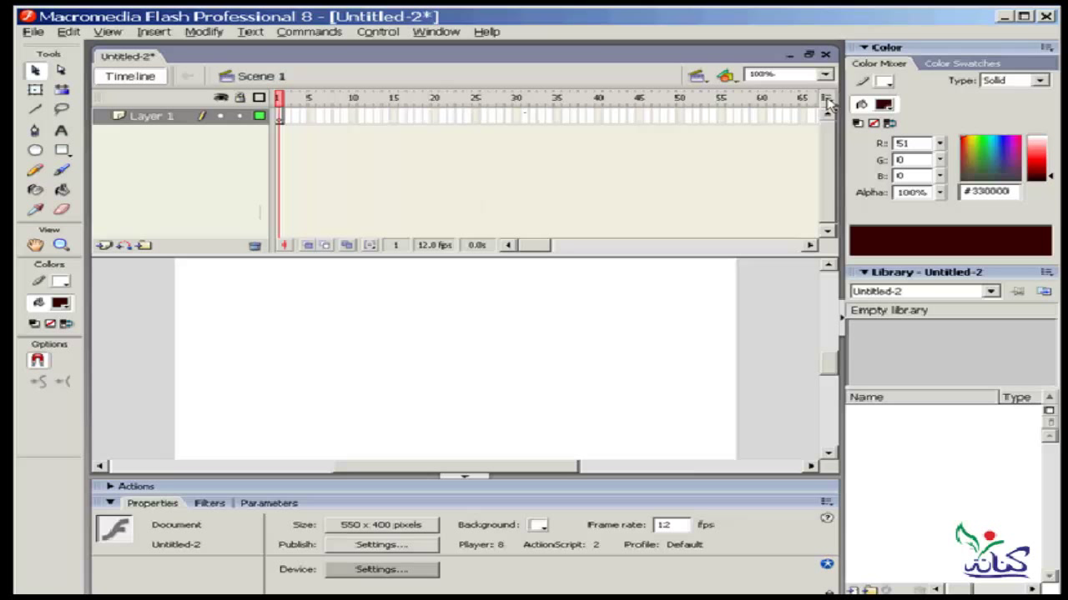
# Try timeline frame views Tiny, Normal, Small, Medium and Large, finishing on Preview
pyautogui.click(825, 100)
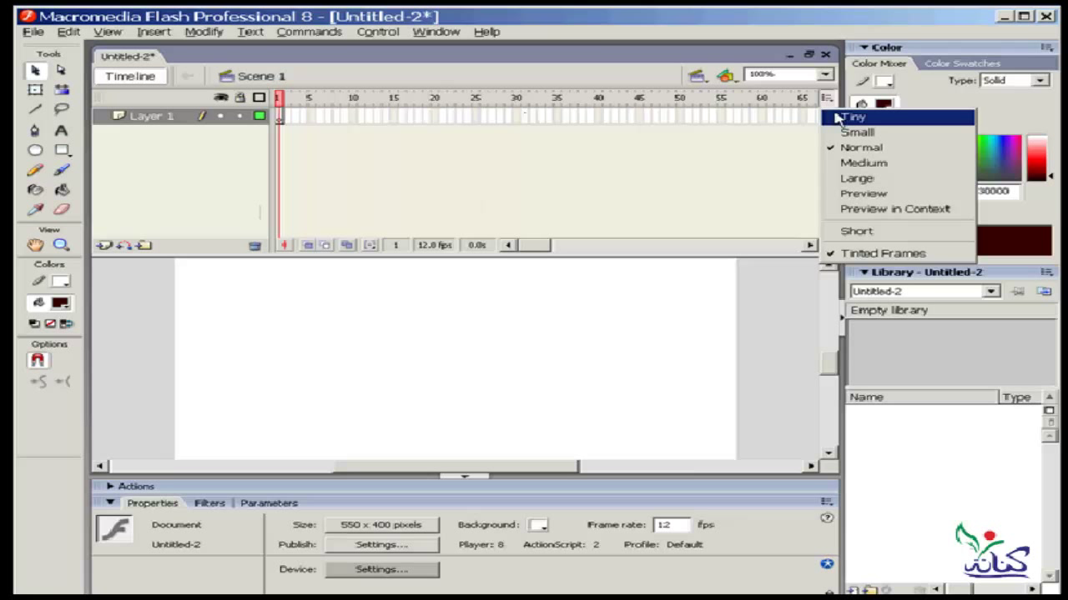
pyautogui.click(836, 117)
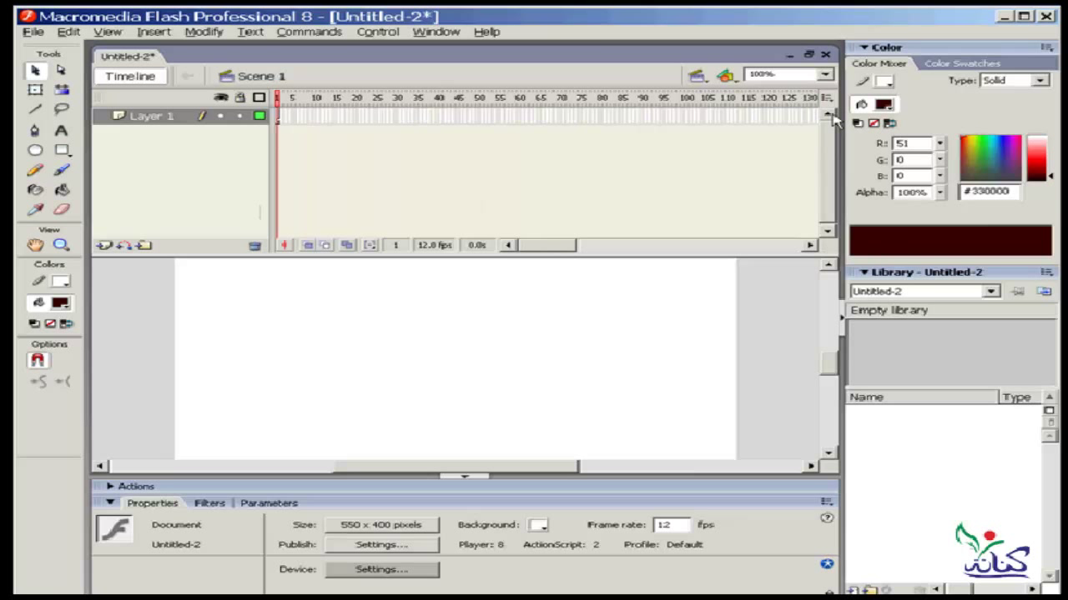
pyautogui.click(828, 99)
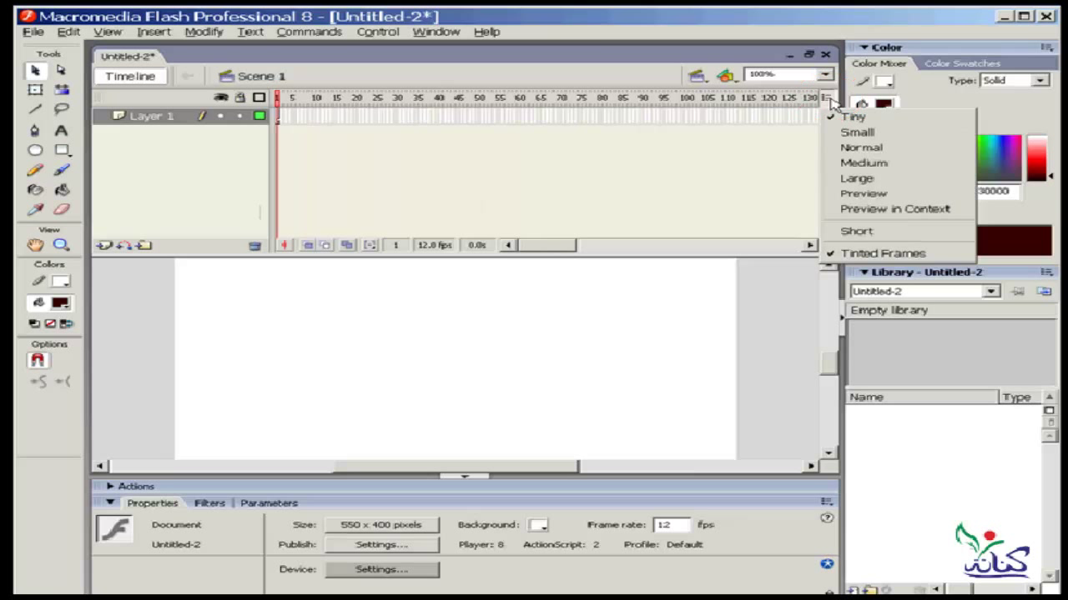
pyautogui.click(832, 147)
pyautogui.click(828, 98)
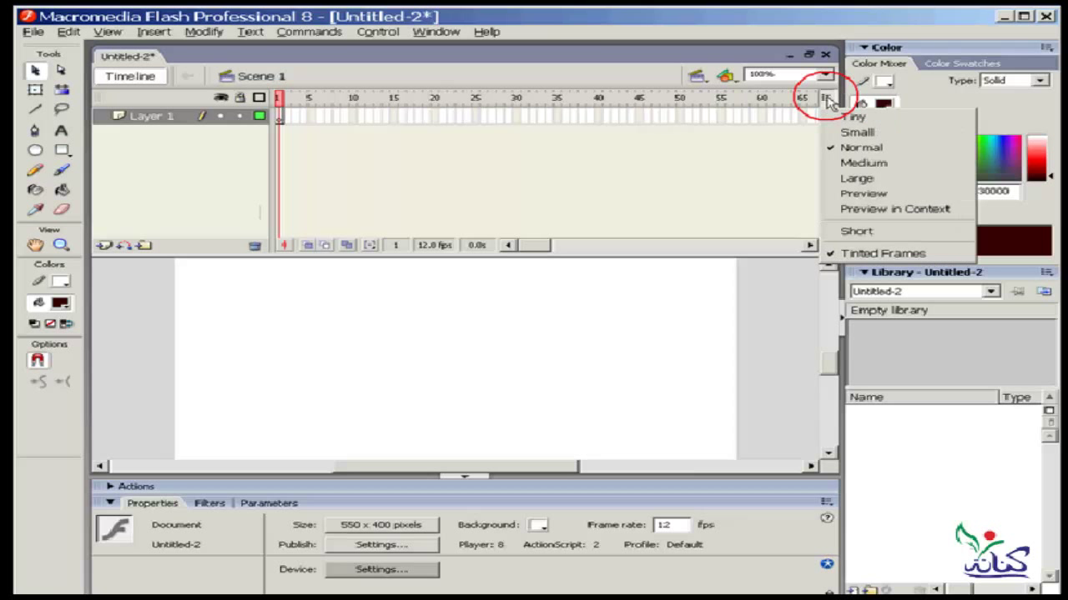
pyautogui.click(838, 131)
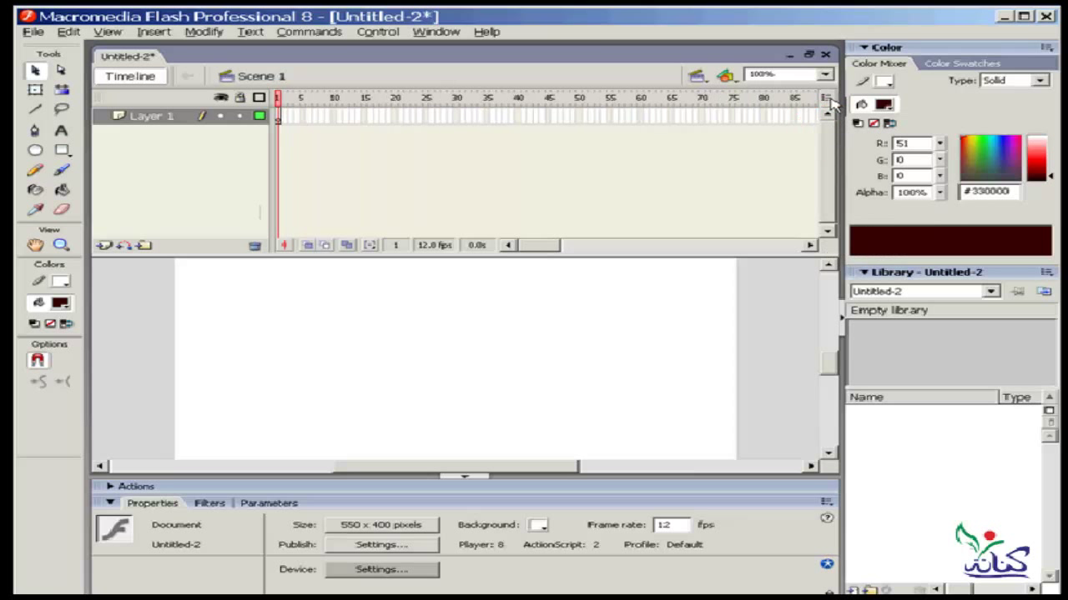
pyautogui.click(827, 98)
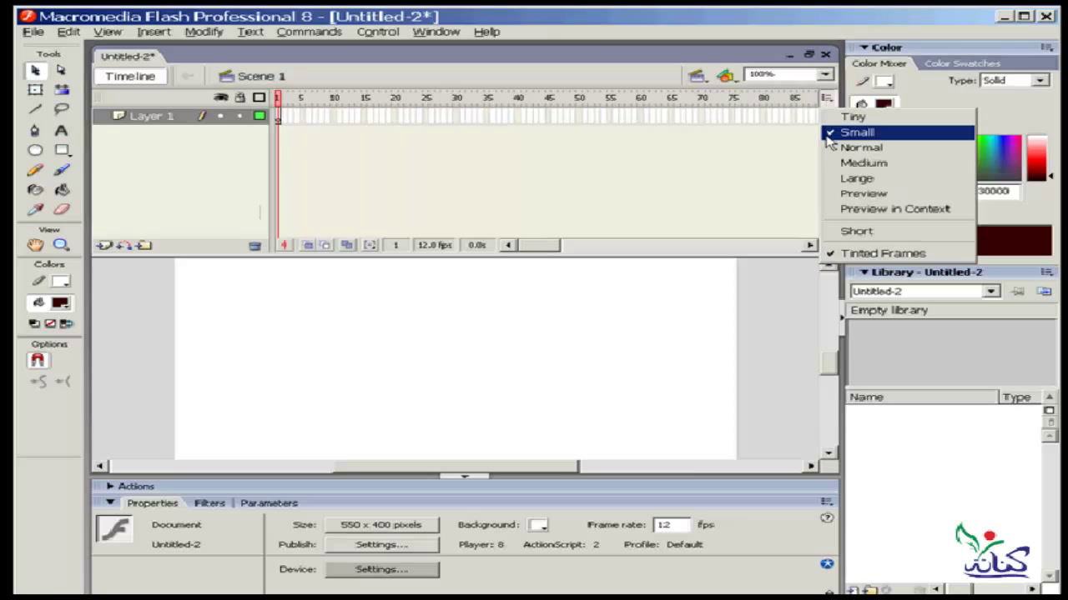
pyautogui.click(832, 164)
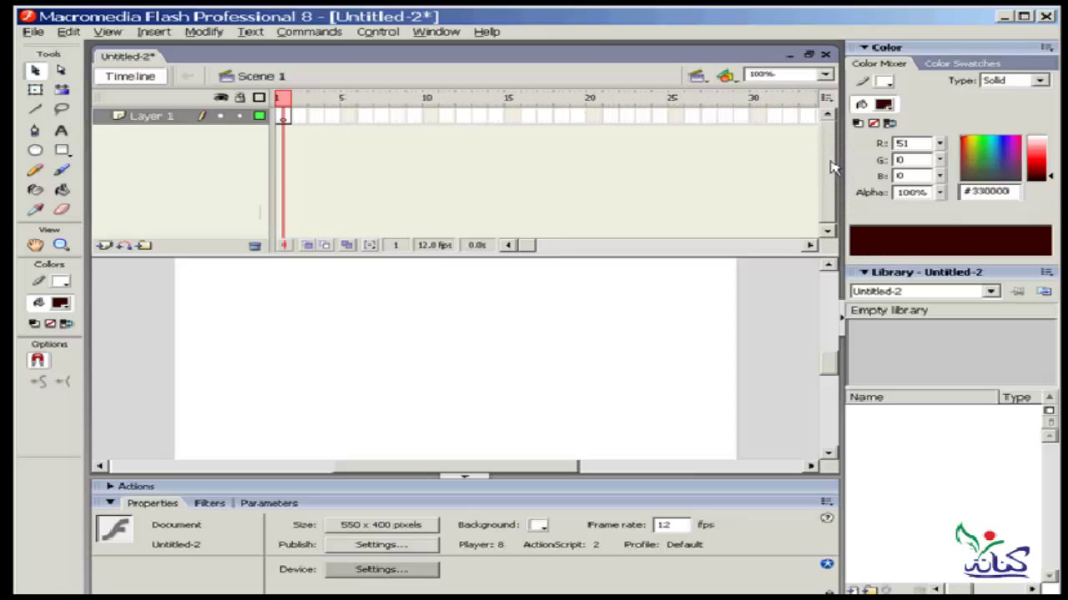
pyautogui.click(828, 99)
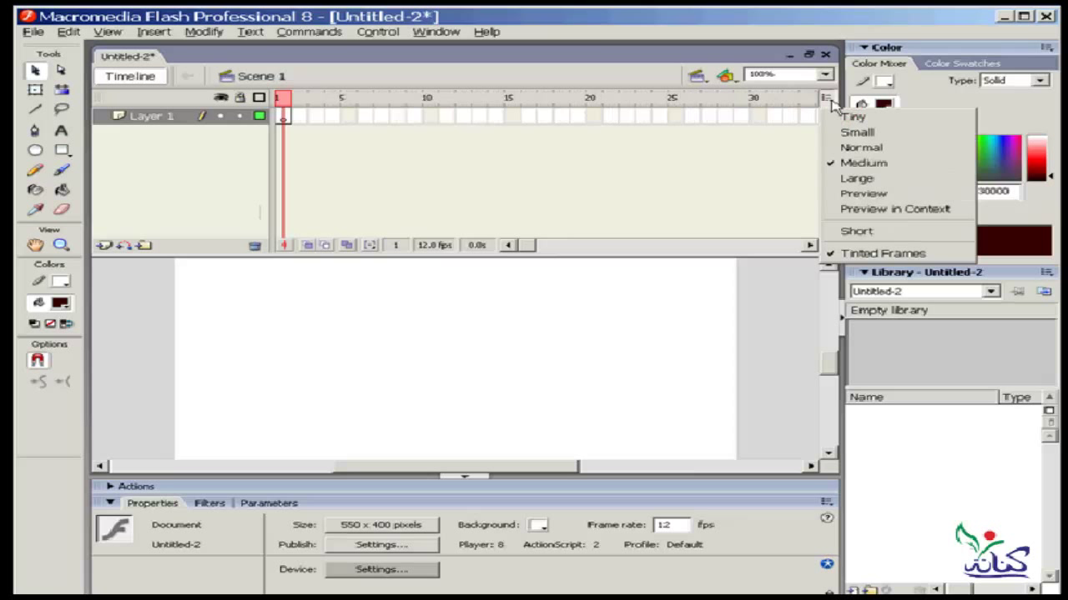
pyautogui.click(834, 178)
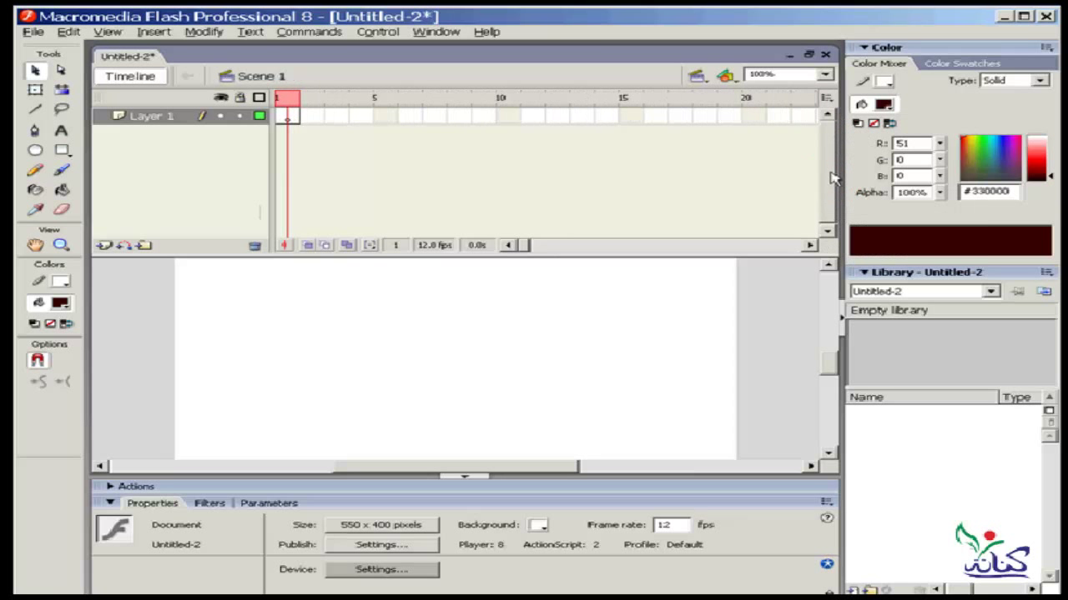
pyautogui.click(827, 98)
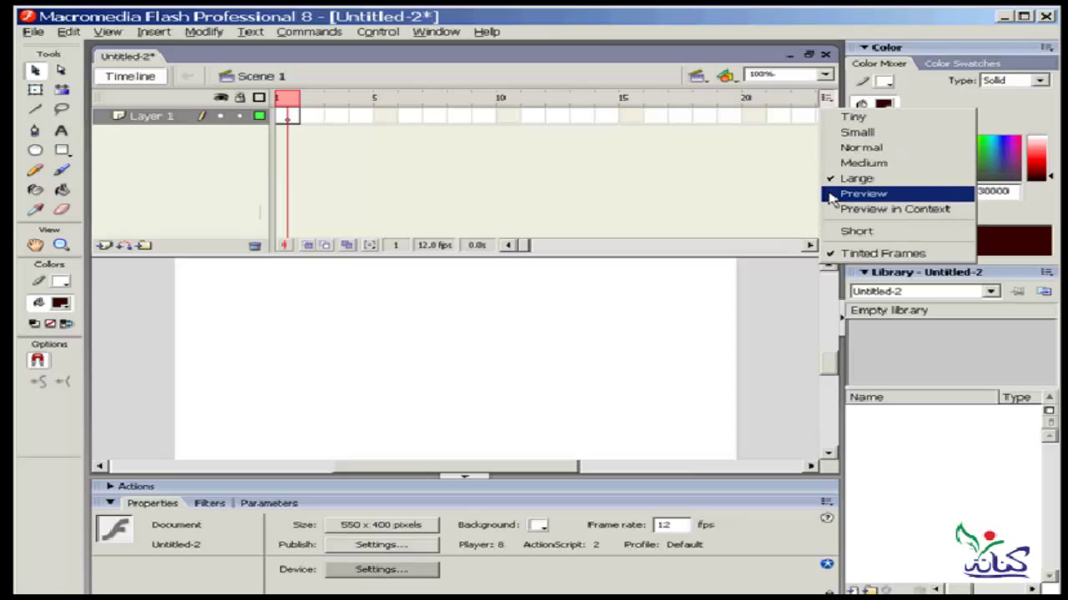
pyautogui.click(832, 195)
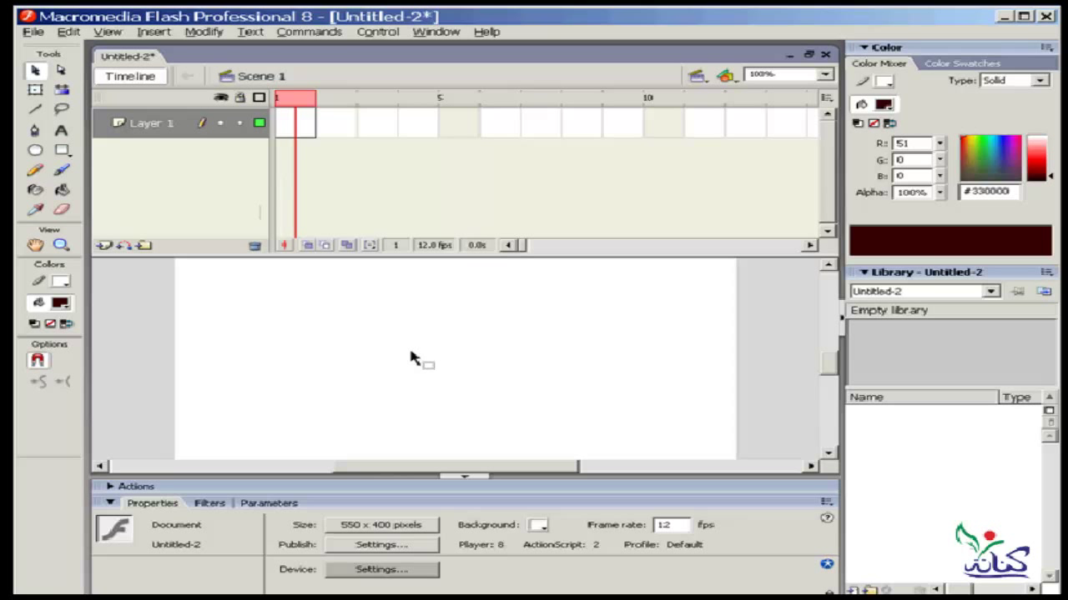
# Draw a dark red circle on the stage and insert a keyframe at frame 5
pyautogui.click(35, 150)
pyautogui.moveTo(509, 341); pyautogui.dragTo(370, 431)
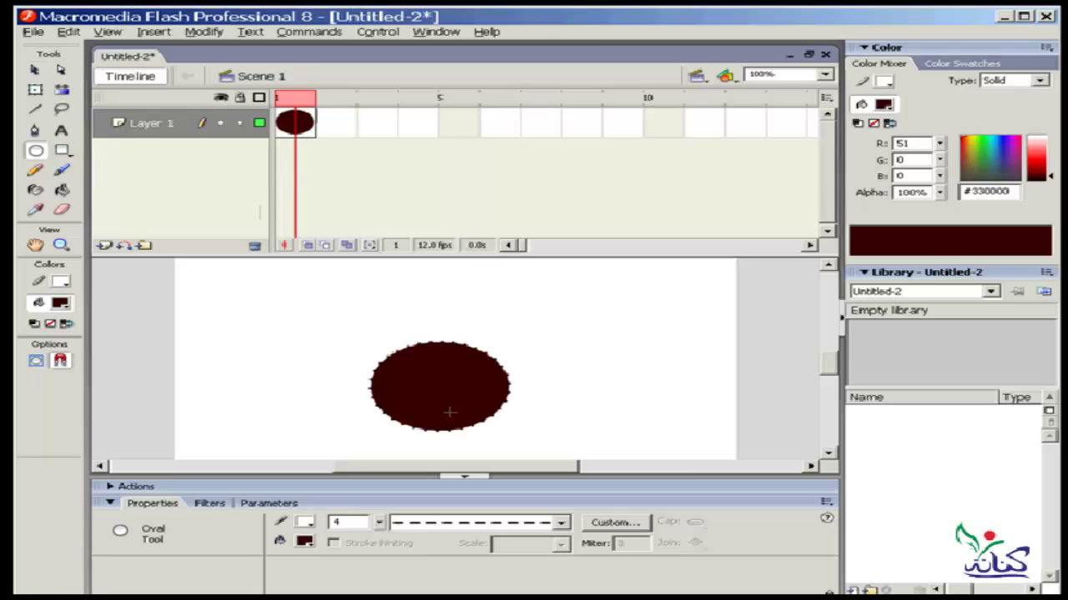
pyautogui.click(469, 125)
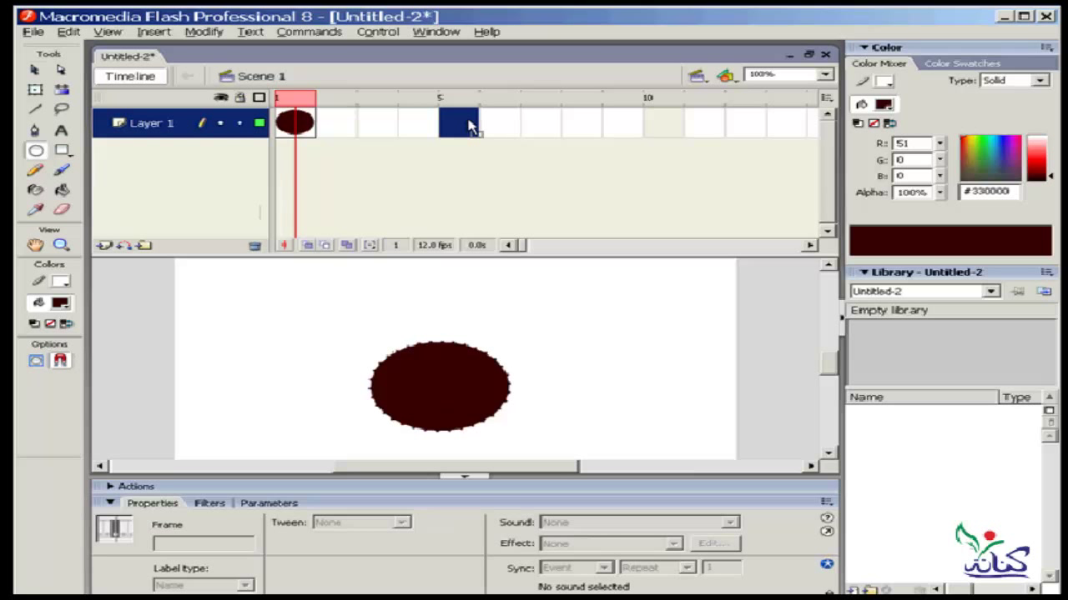
pyautogui.press('F6')
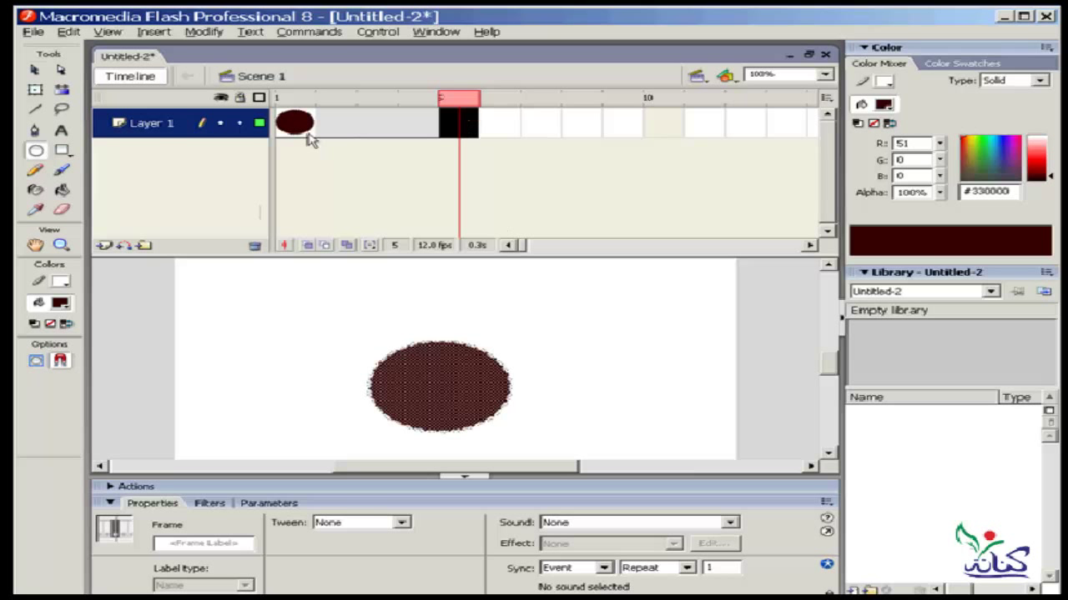
# Step between frames 1 and 5, then select the dark red circle on the stage
pyautogui.click(302, 125)
pyautogui.click(463, 126)
pyautogui.click(296, 125)
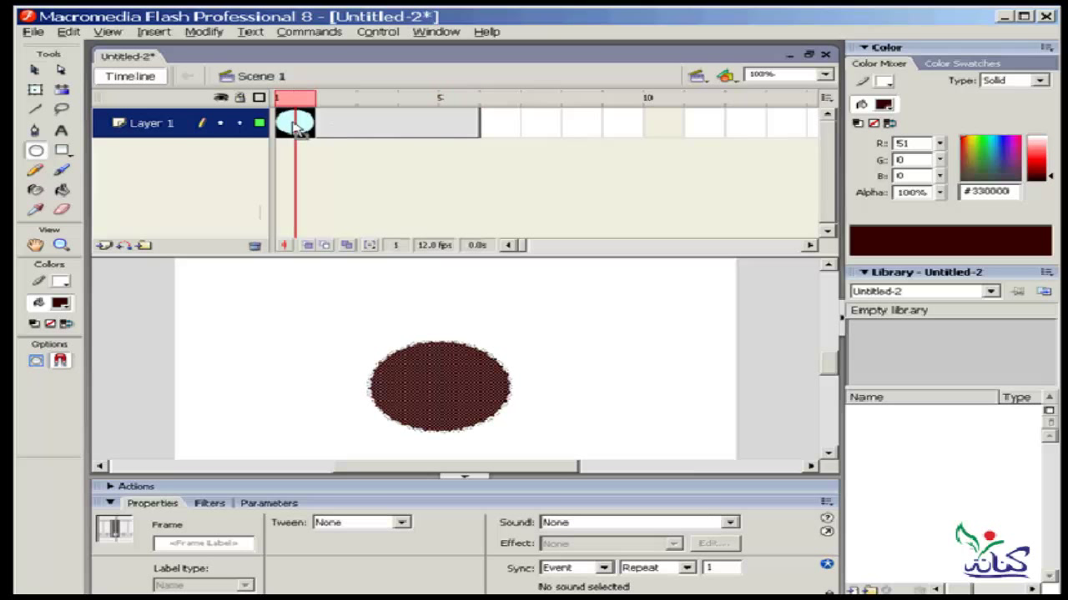
pyautogui.click(459, 125)
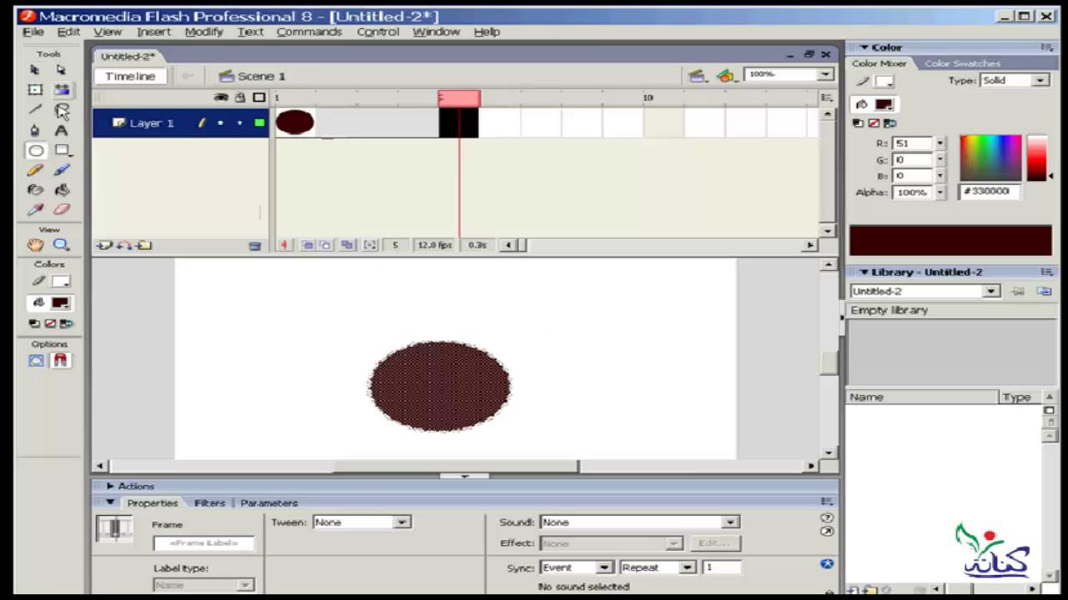
pyautogui.click(36, 71)
pyautogui.click(468, 406)
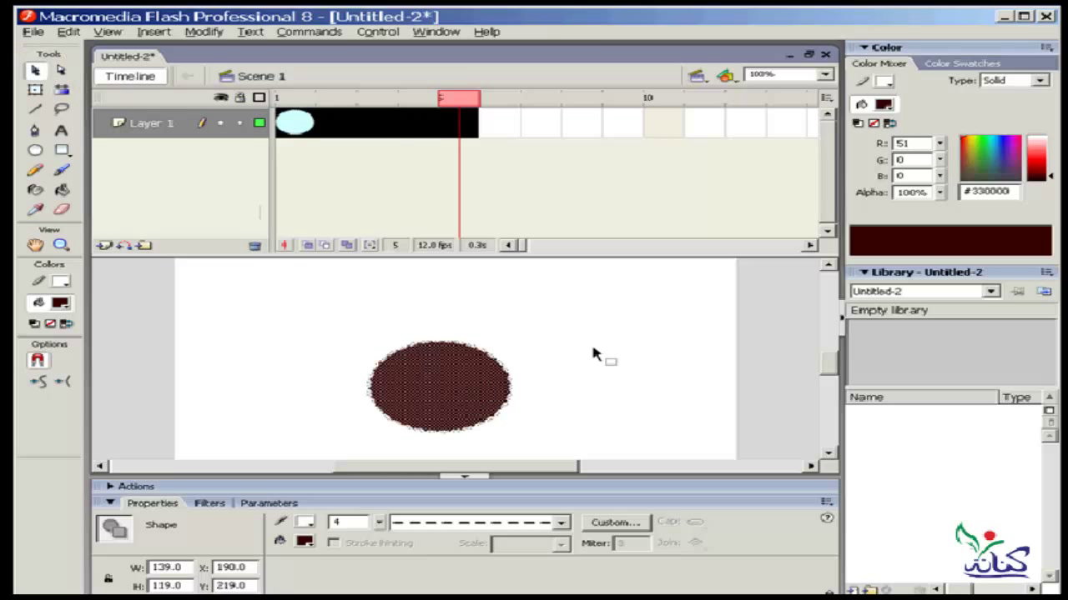
# Delete the selected circle, then view and dismiss the frame menu at frame 10
pyautogui.press('Delete')
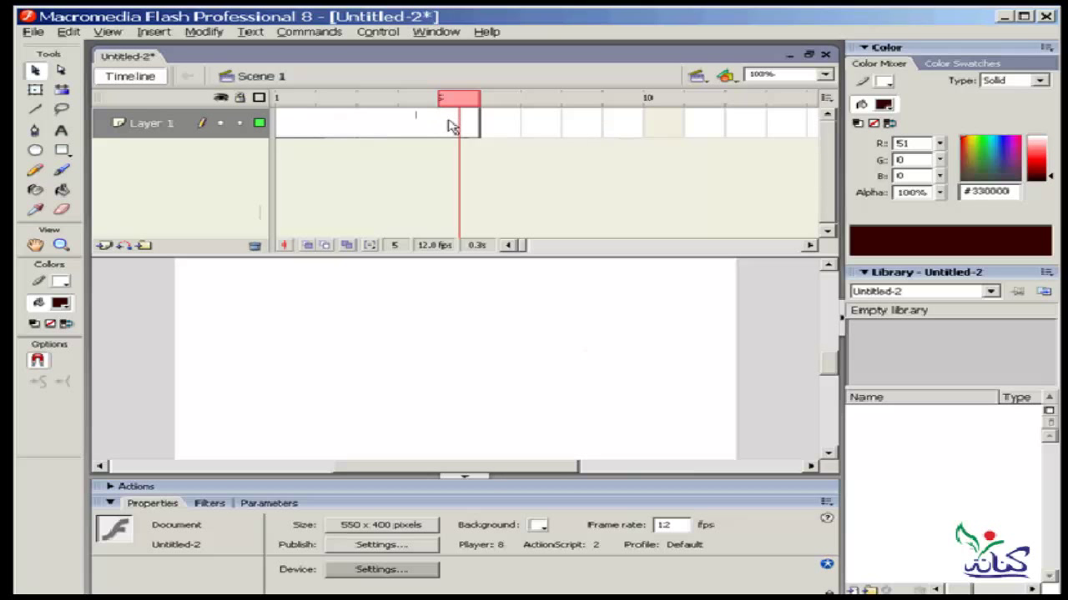
pyautogui.click(655, 131)
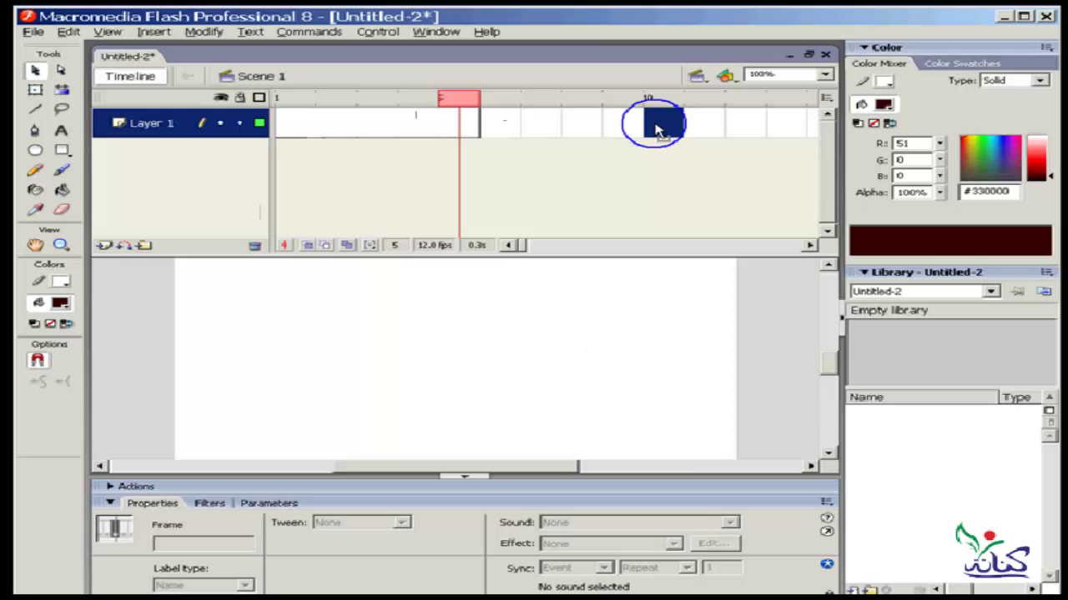
pyautogui.rightClick(657, 132)
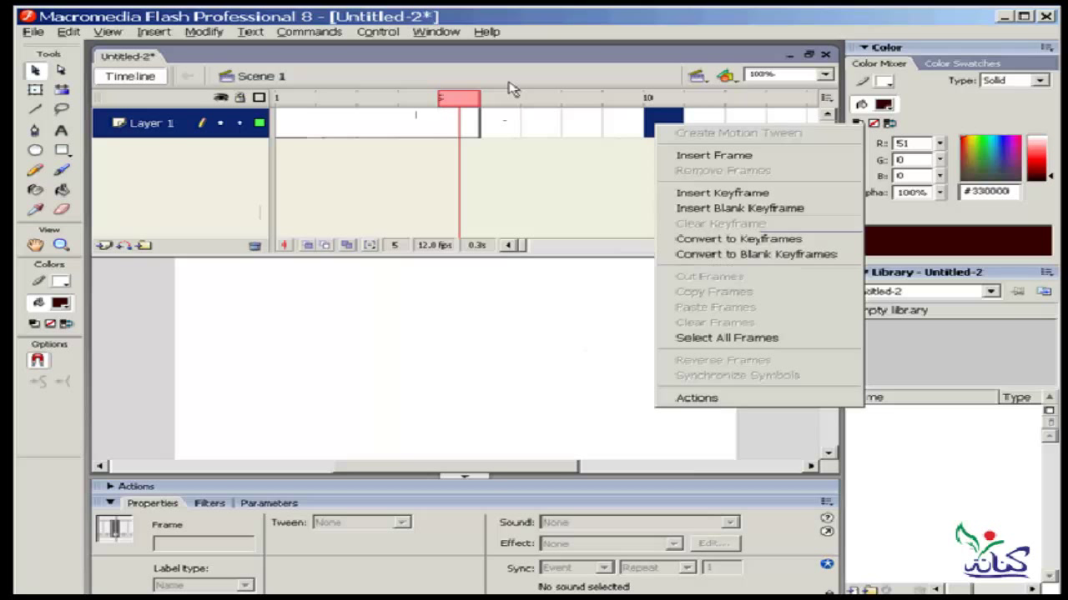
pyautogui.click(537, 99)
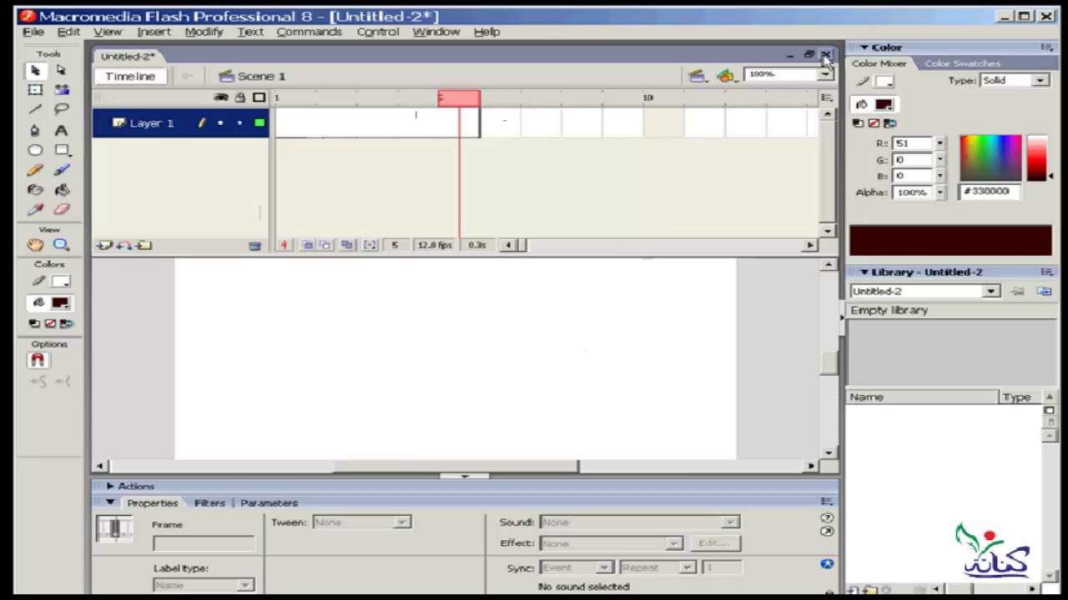
# Close Untitled-2 without saving and create a new Flash document, Untitled-3
pyautogui.click(825, 54)
pyautogui.click(548, 329)
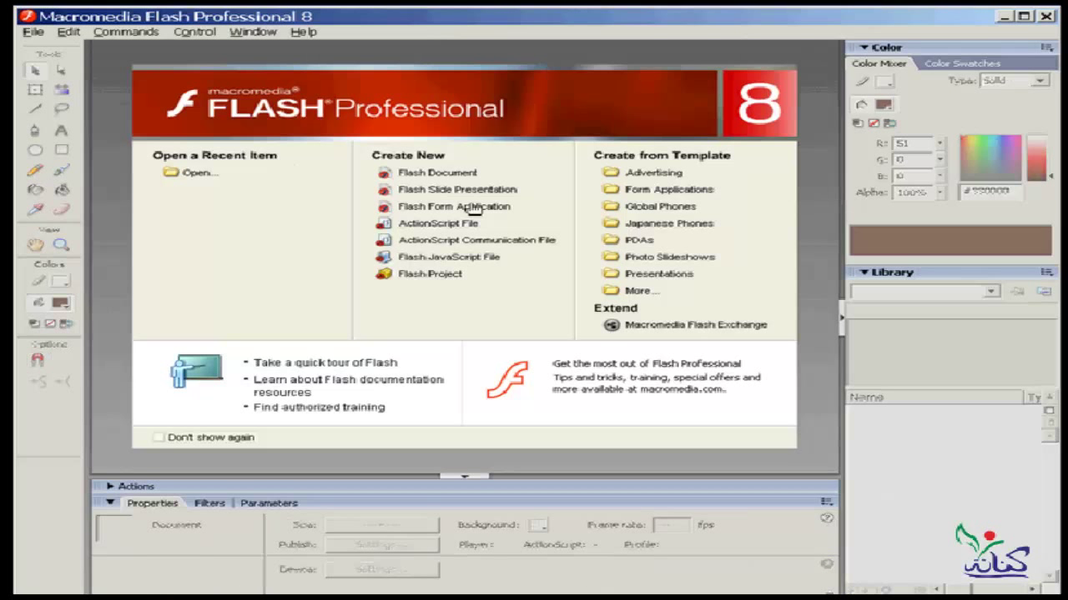
pyautogui.click(455, 174)
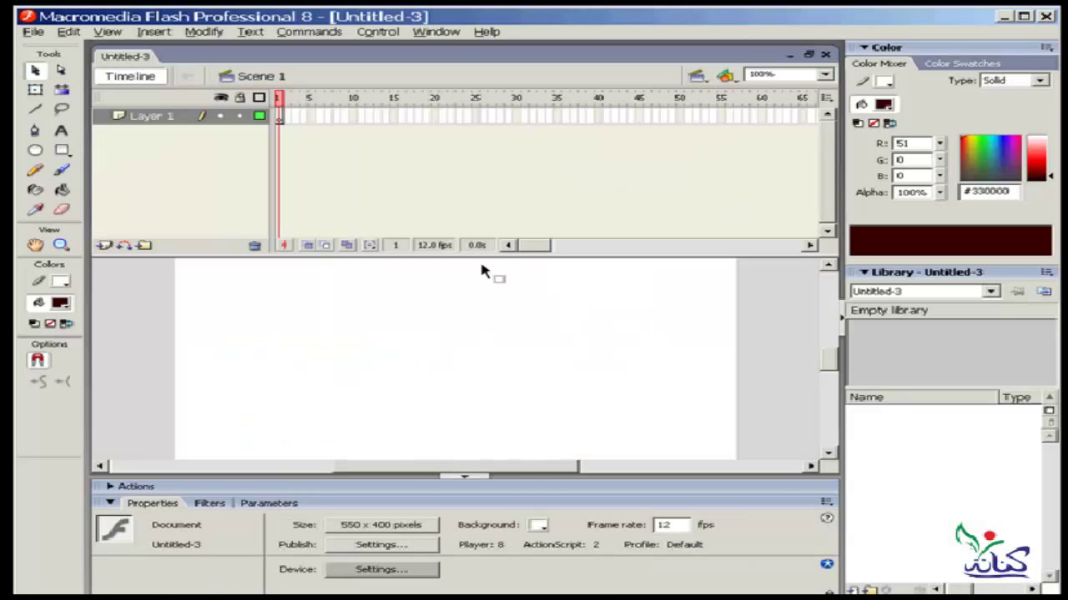
# Shrink the timeline area and set the timeline frames to Short view
pyautogui.moveTo(481, 258); pyautogui.dragTo(485, 178)
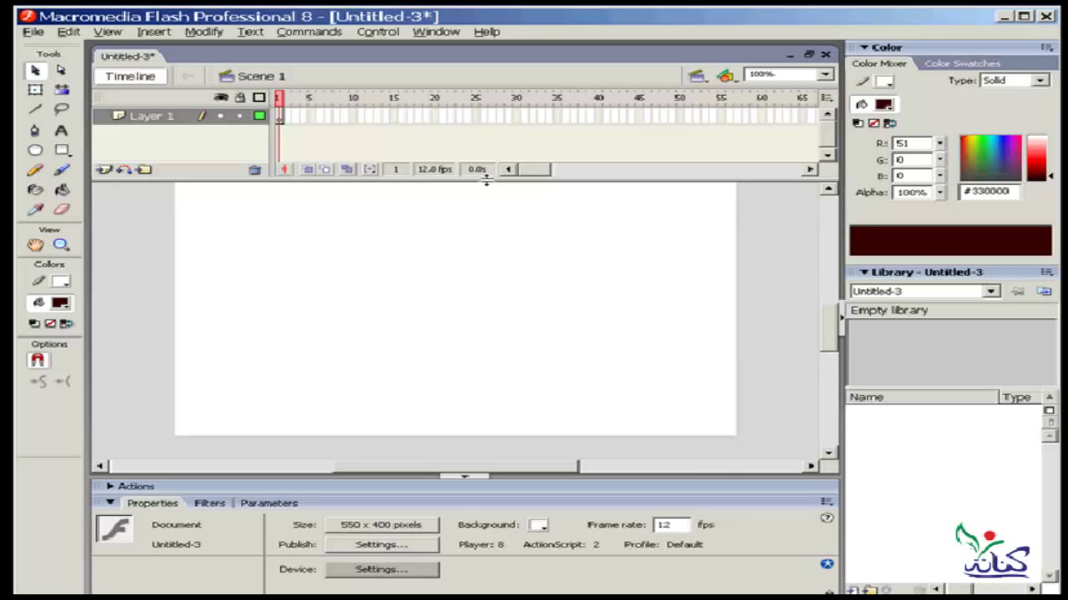
pyautogui.moveTo(829, 335); pyautogui.dragTo(829, 322)
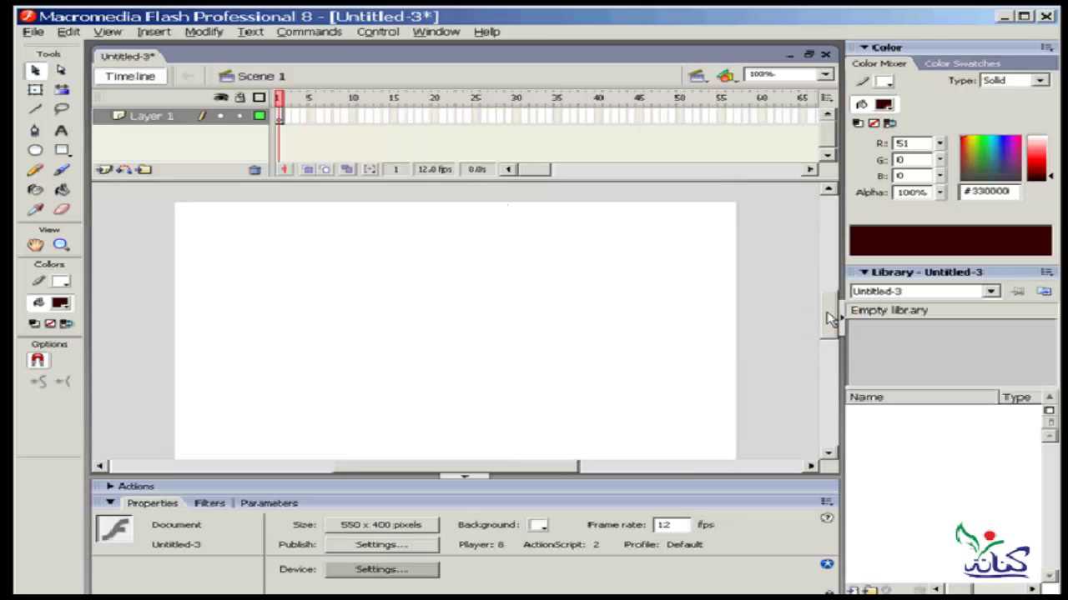
pyautogui.click(825, 98)
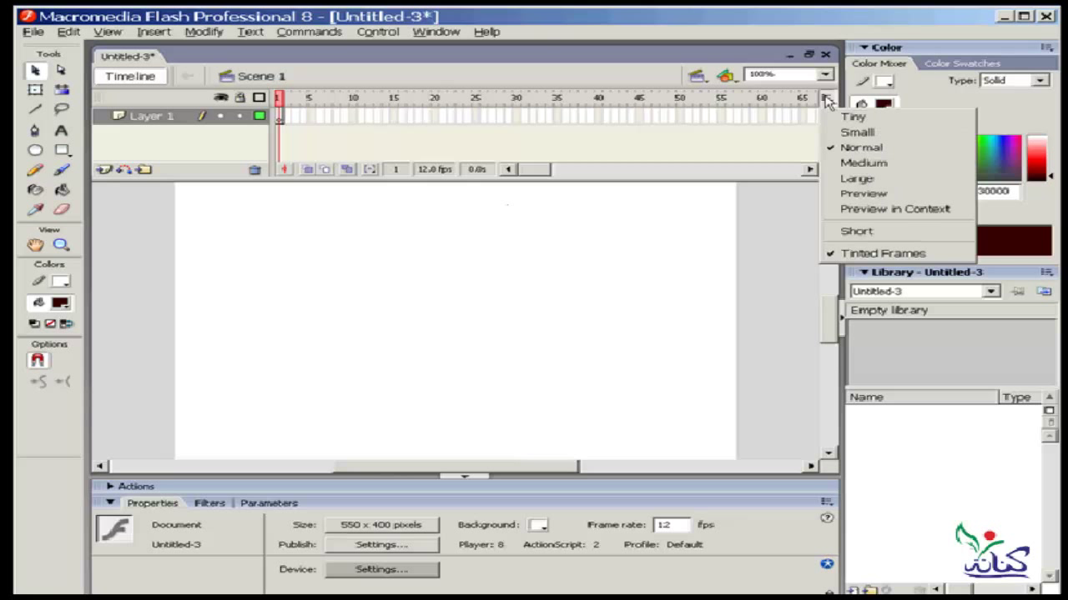
pyautogui.click(830, 238)
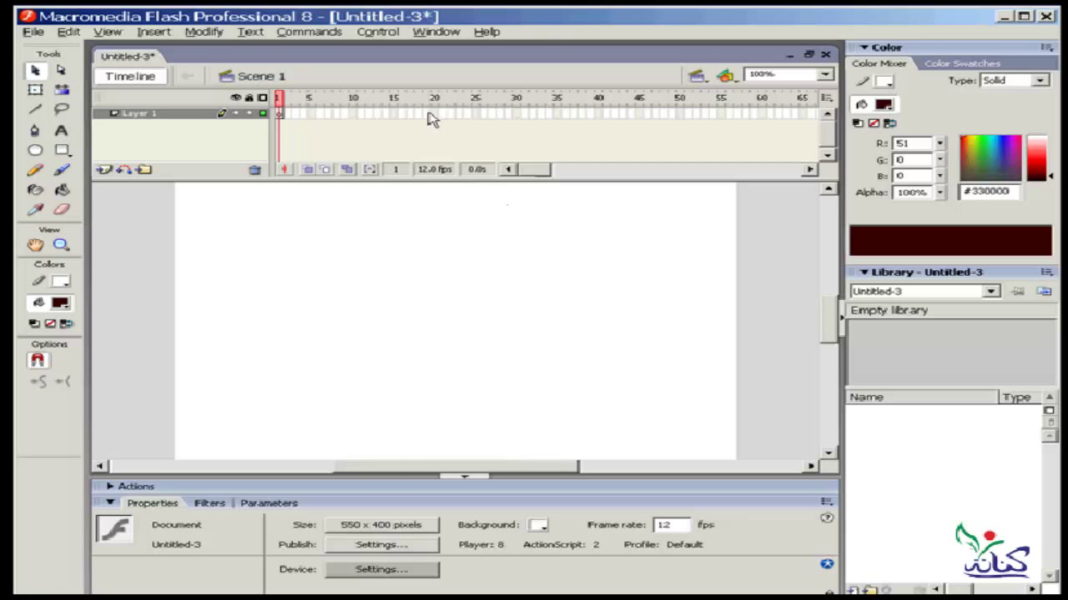
# Rename Layer 1 to my_1
pyautogui.click(167, 117)
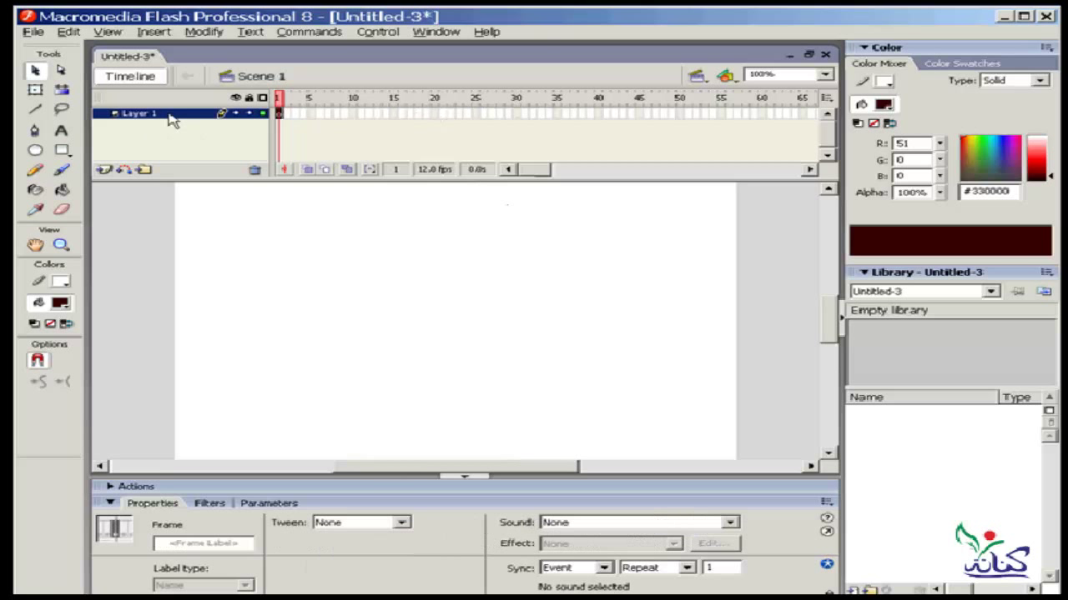
pyautogui.doubleClick(204, 112)
pyautogui.press('BackSpace')
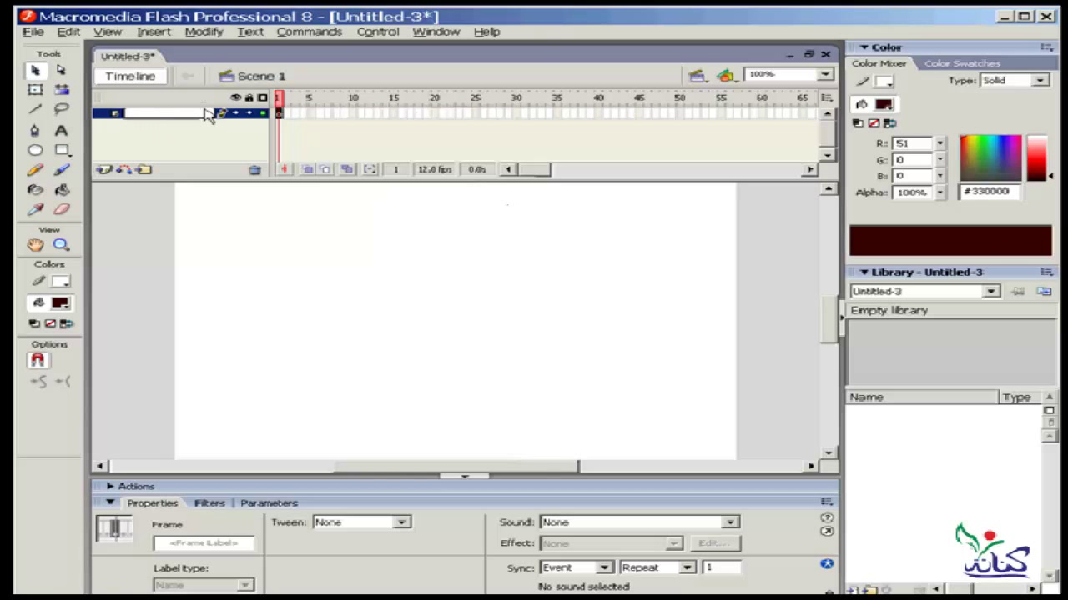
pyautogui.write('my')
pyautogui.write('_')
pyautogui.write('1')
pyautogui.press('Return')
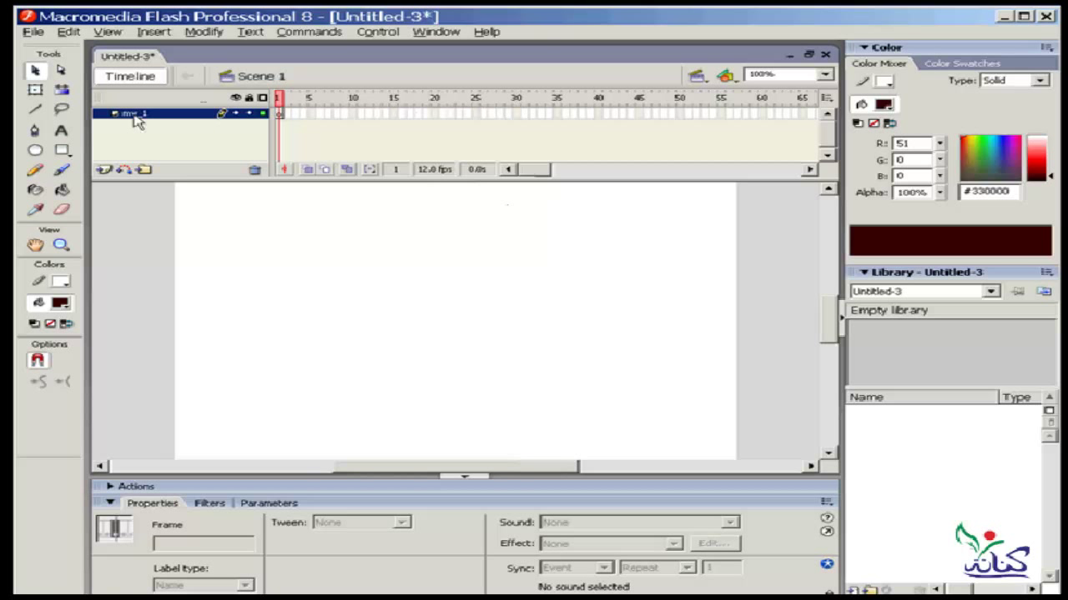
# On layer my_1, insert frames through frame 5 and a keyframe at frame 25
pyautogui.click(312, 114)
pyautogui.rightClick(312, 115)
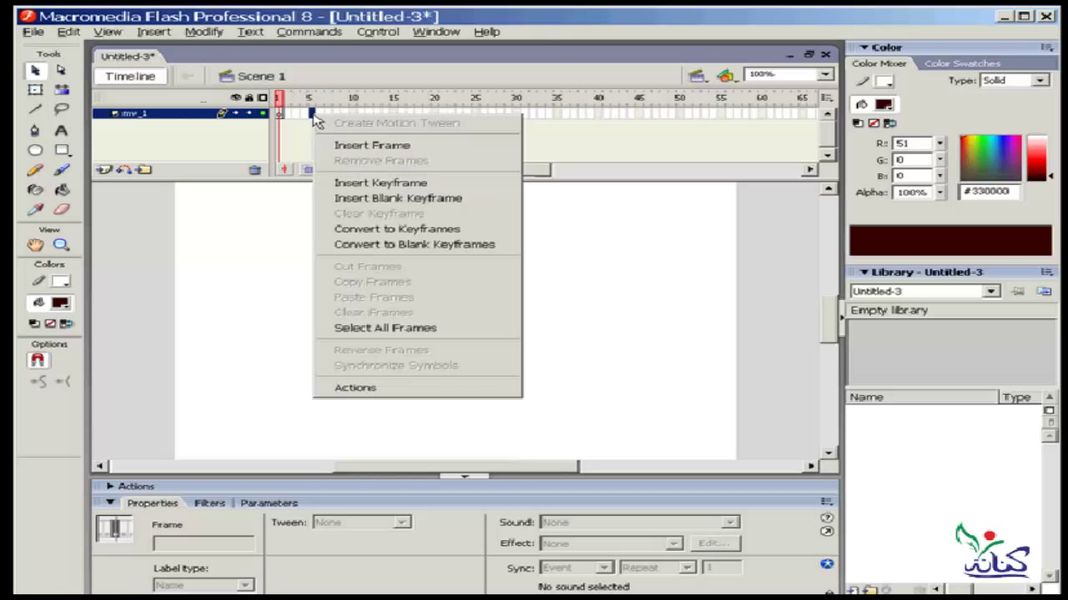
pyautogui.click(370, 147)
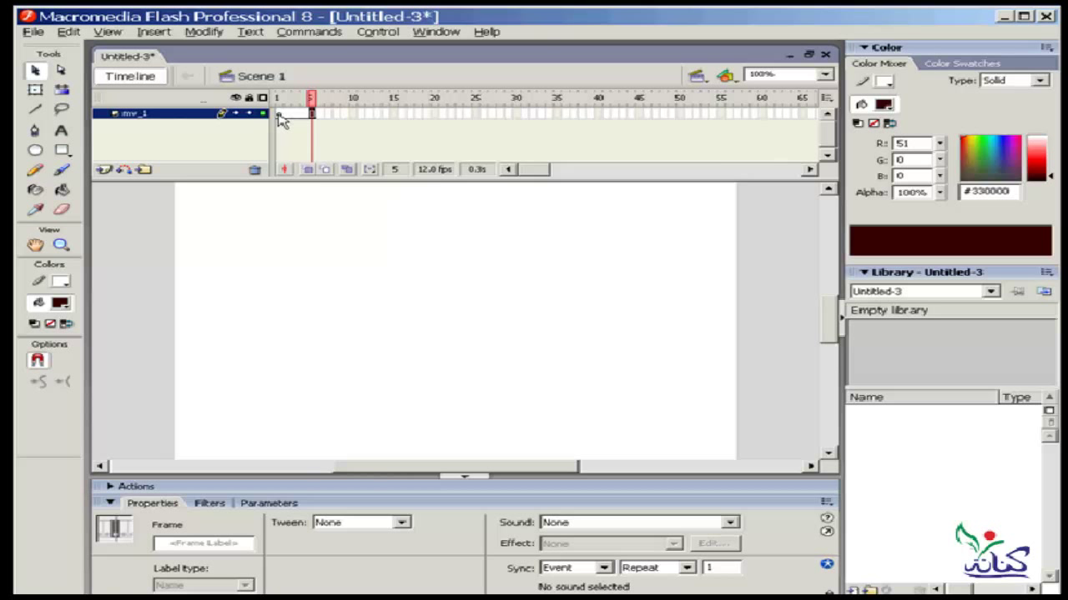
pyautogui.moveTo(282, 121); pyautogui.dragTo(317, 123)
pyautogui.click(475, 114)
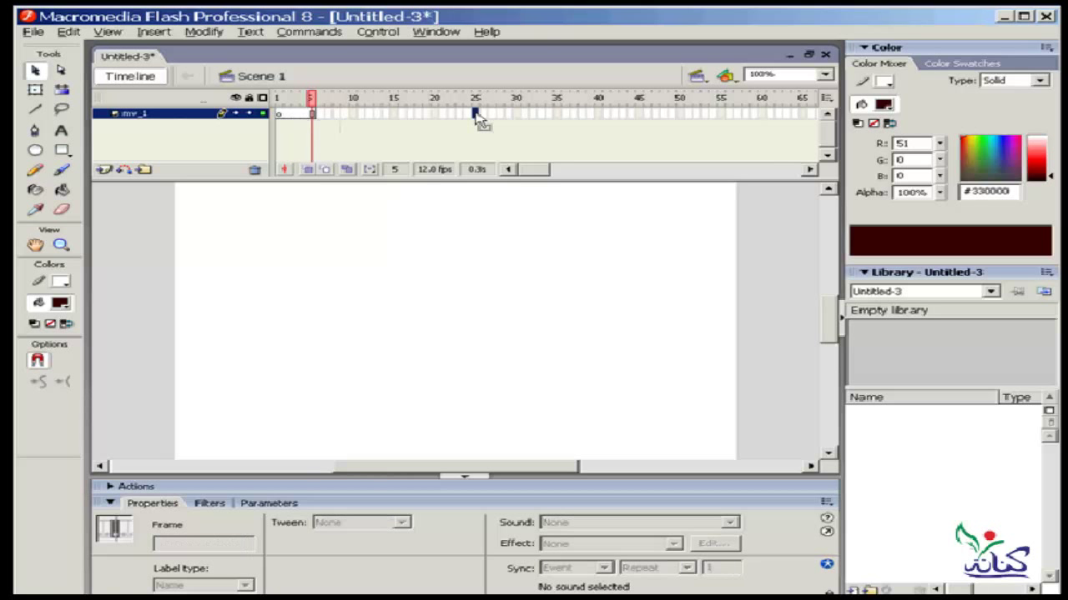
pyautogui.rightClick(478, 119)
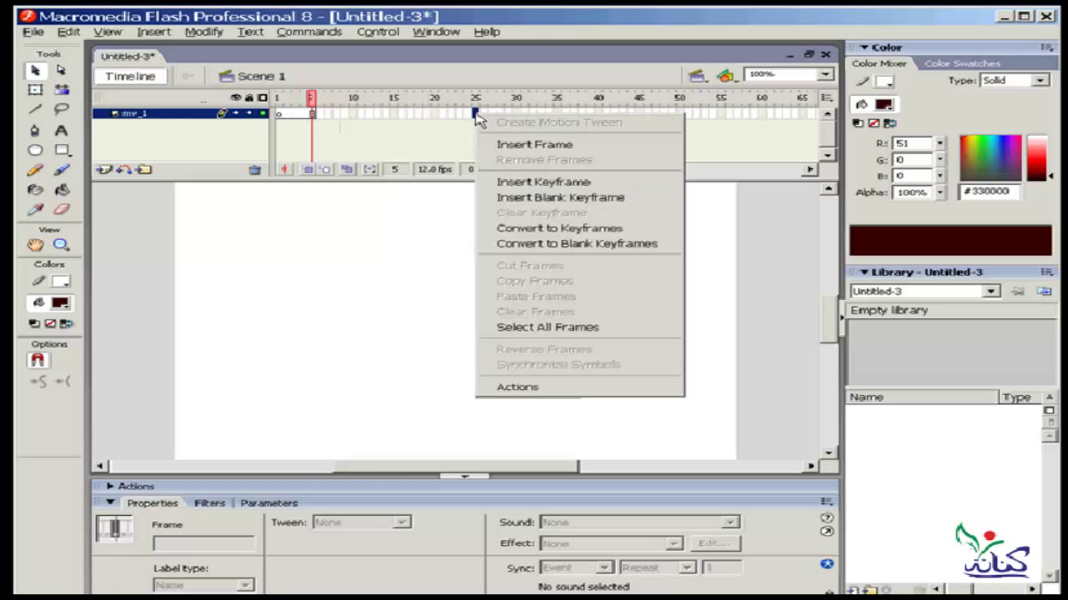
pyautogui.click(550, 183)
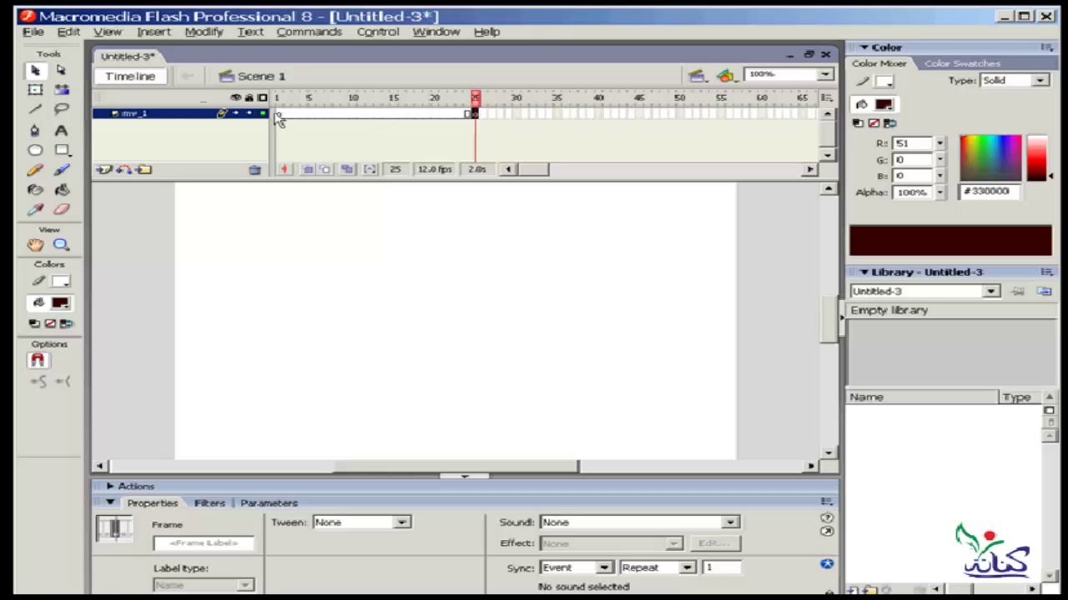
# Draw a dark red circle near stage centre on the frame 25 keyframe, then return to frame 1
pyautogui.click(465, 114)
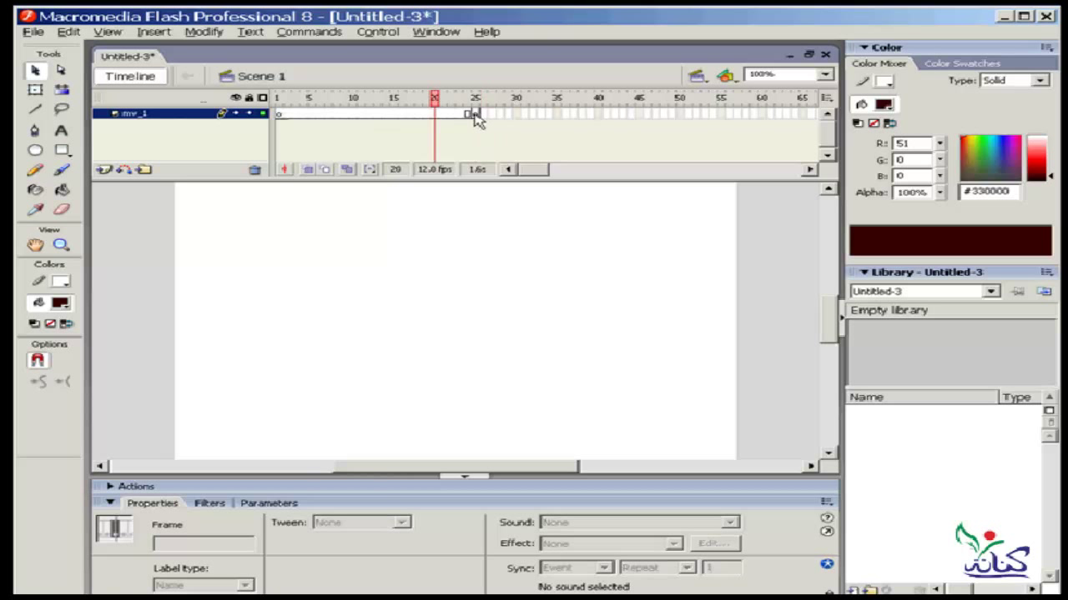
pyautogui.click(474, 114)
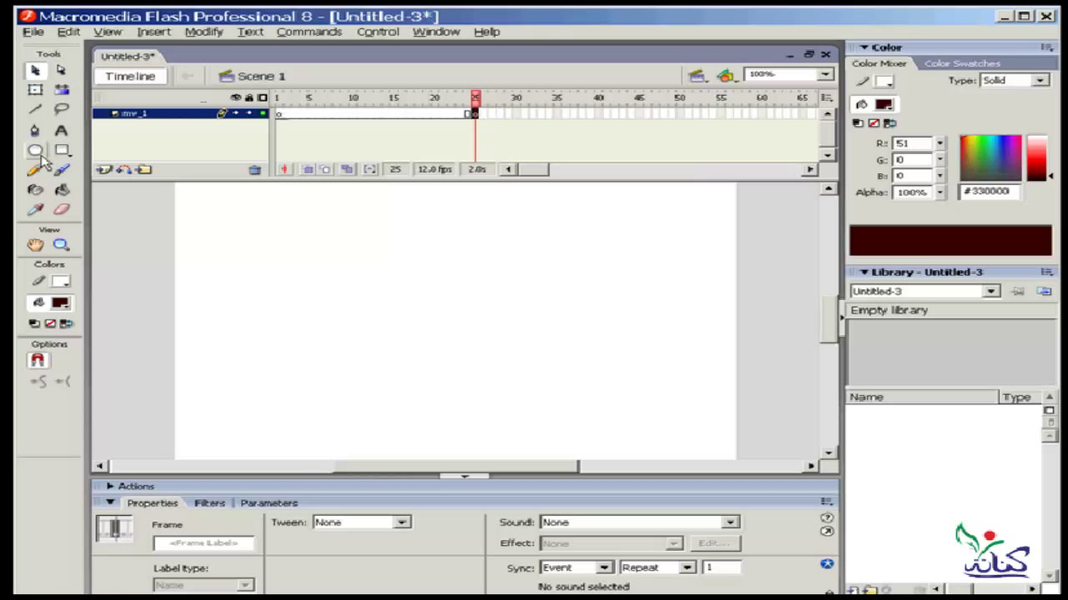
pyautogui.click(37, 152)
pyautogui.moveTo(508, 267); pyautogui.dragTo(373, 373)
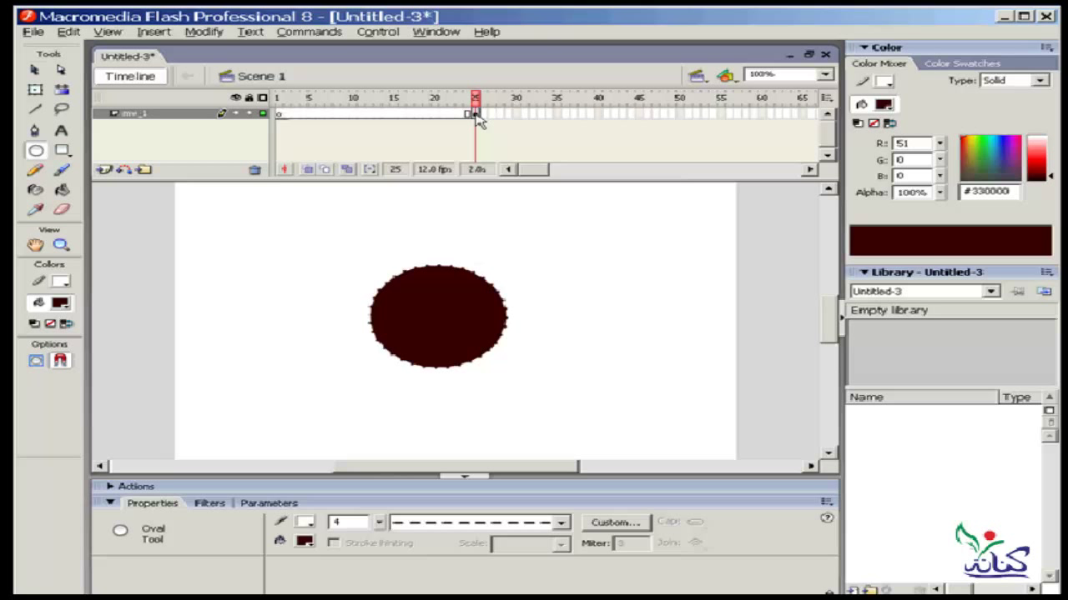
pyautogui.press('F7')
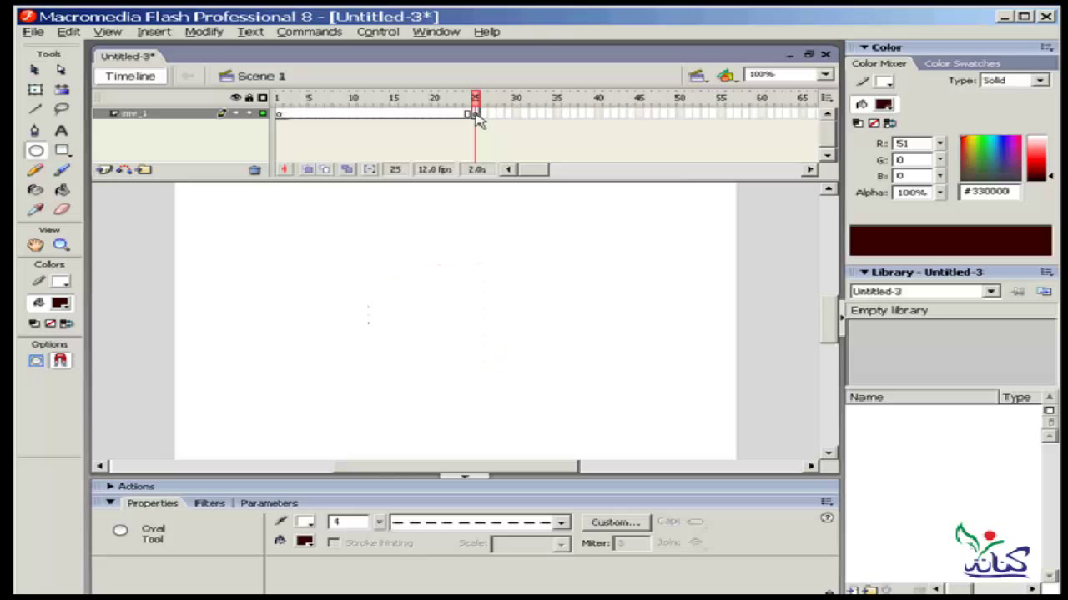
pyautogui.hotkey('ctrl', 'shift', 'v')
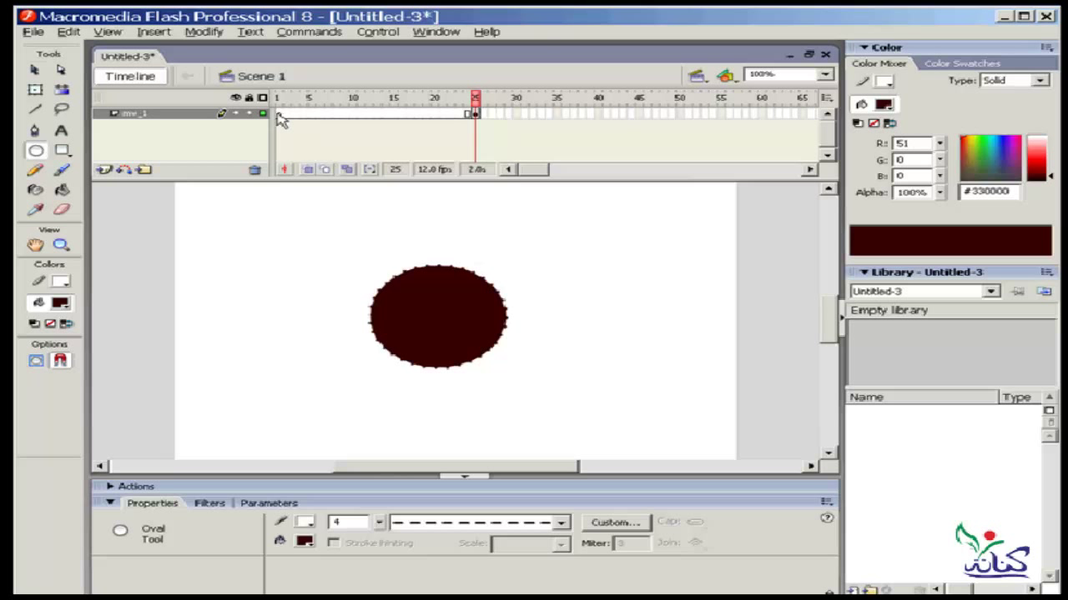
pyautogui.click(278, 114)
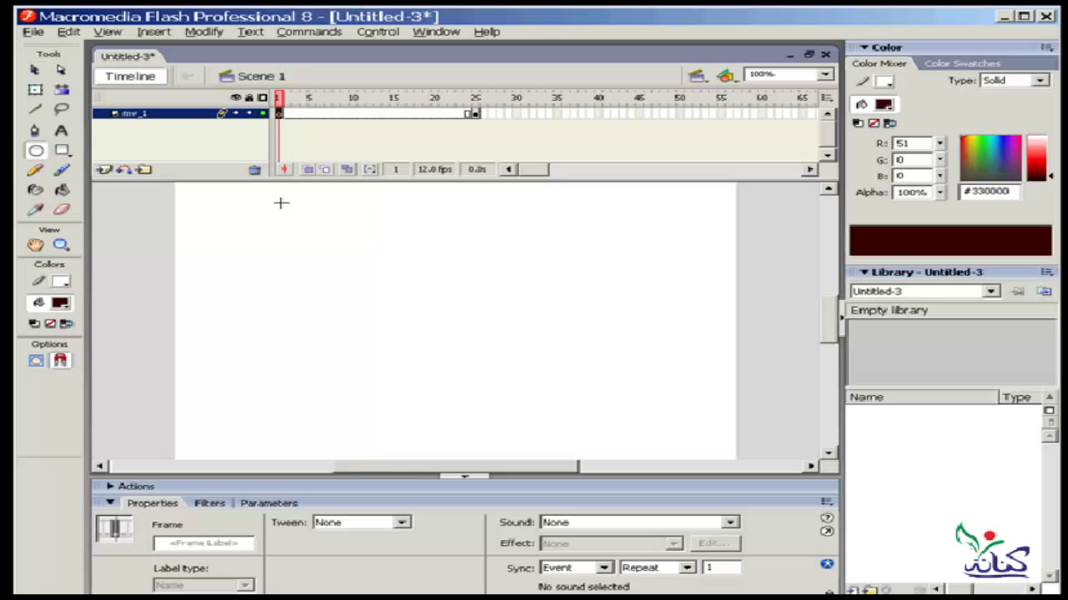
# Draw a dark red circle and place it at the stage's left edge on frame 1
pyautogui.click(36, 150)
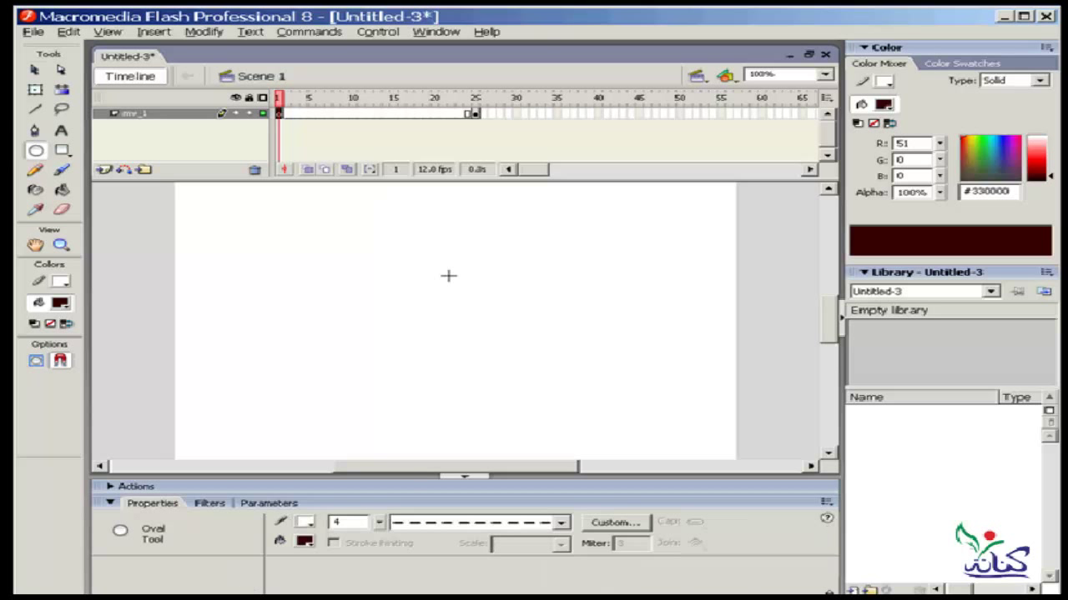
pyautogui.moveTo(436, 258); pyautogui.dragTo(302, 363)
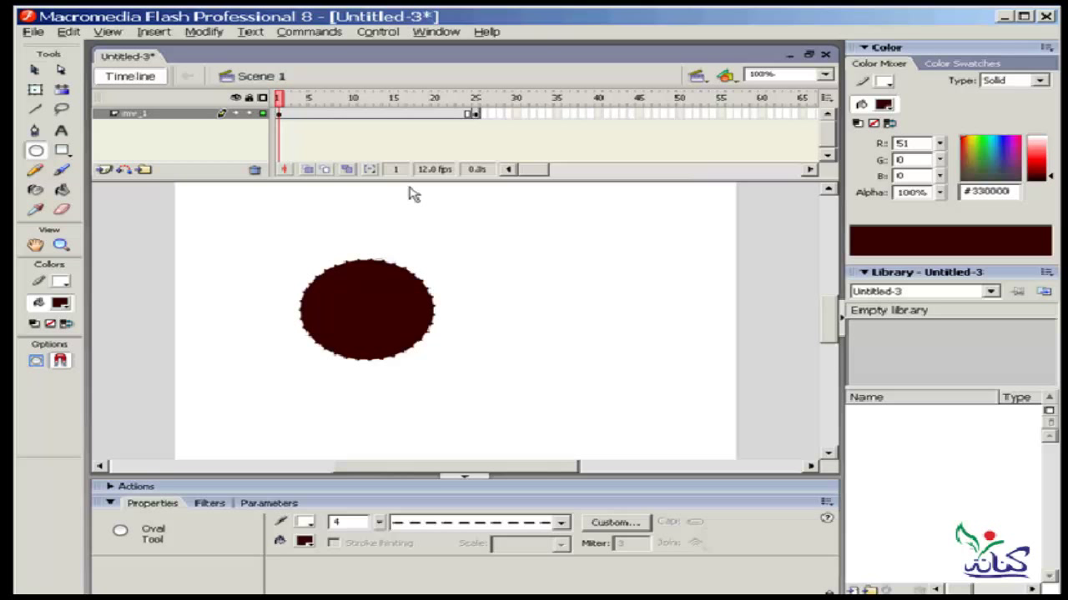
pyautogui.moveTo(281, 100)
pyautogui.mouseDown()
pyautogui.moveTo(357, 112)
pyautogui.moveTo(280, 100)
pyautogui.mouseUp()
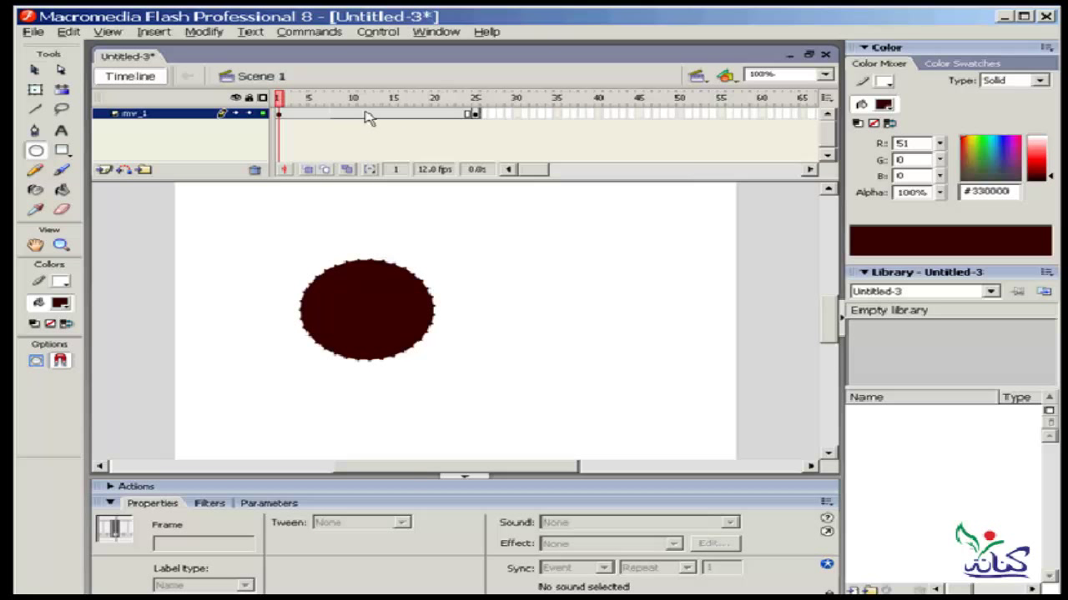
pyautogui.click(279, 115)
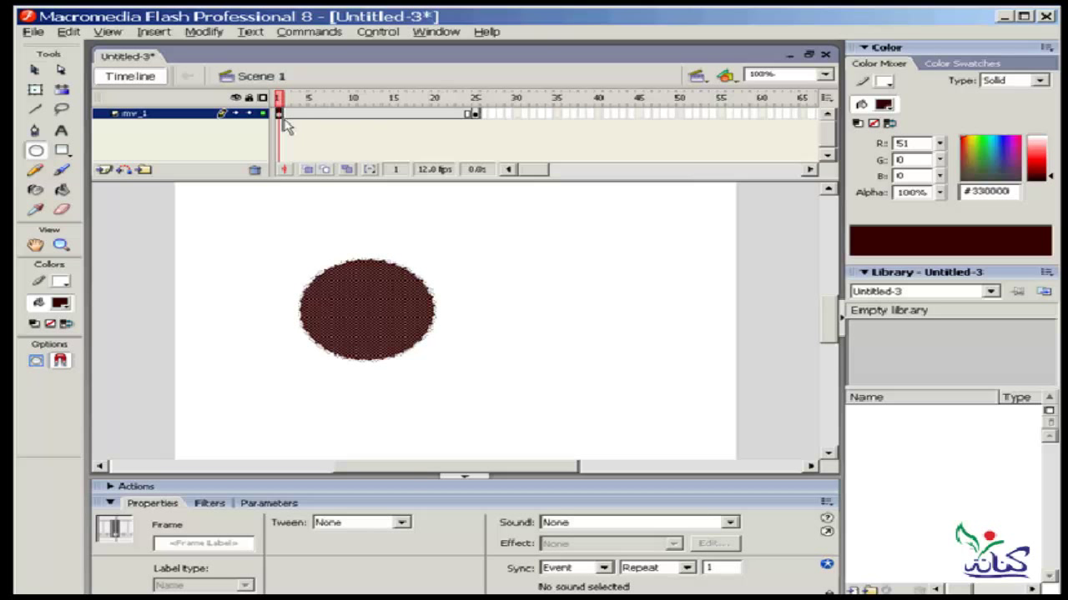
pyautogui.click(35, 70)
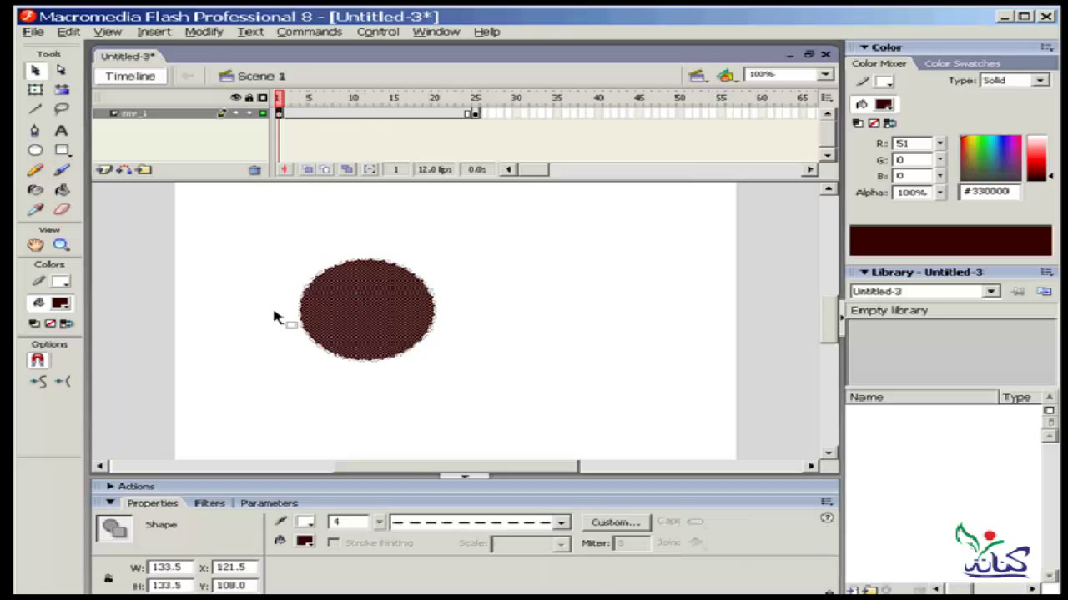
pyautogui.moveTo(373, 310); pyautogui.dragTo(239, 308)
# Move the frame 25 circle to the stage's right and compare both keyframe positions
pyautogui.click(476, 114)
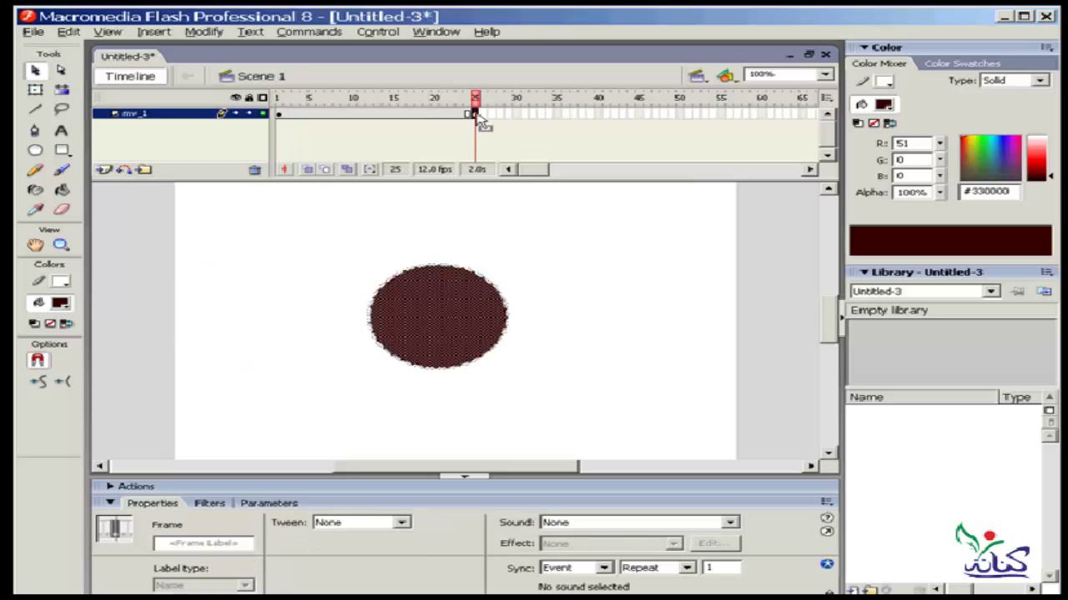
pyautogui.moveTo(442, 316)
pyautogui.mouseDown()
pyautogui.moveTo(659, 321)
pyautogui.moveTo(650, 322)
pyautogui.mouseUp()
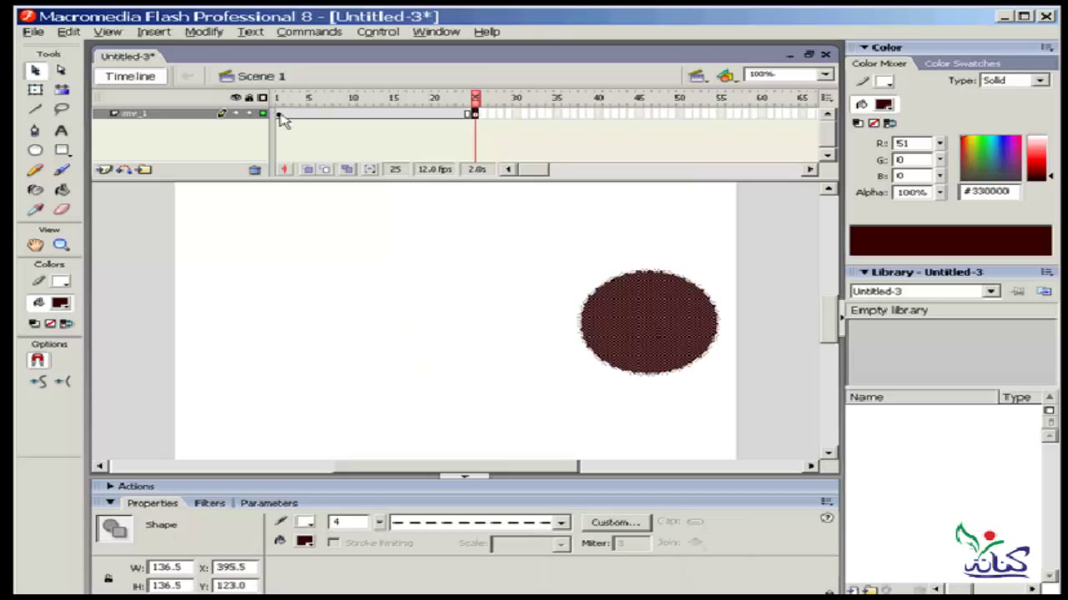
pyautogui.click(278, 114)
pyautogui.click(474, 114)
pyautogui.click(477, 114)
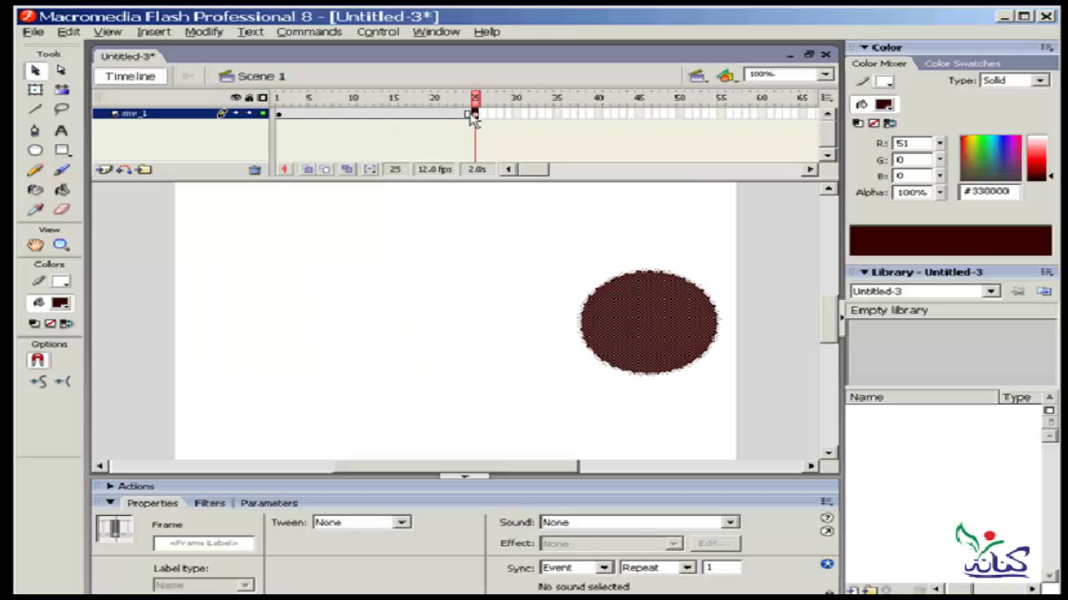
pyautogui.click(353, 114)
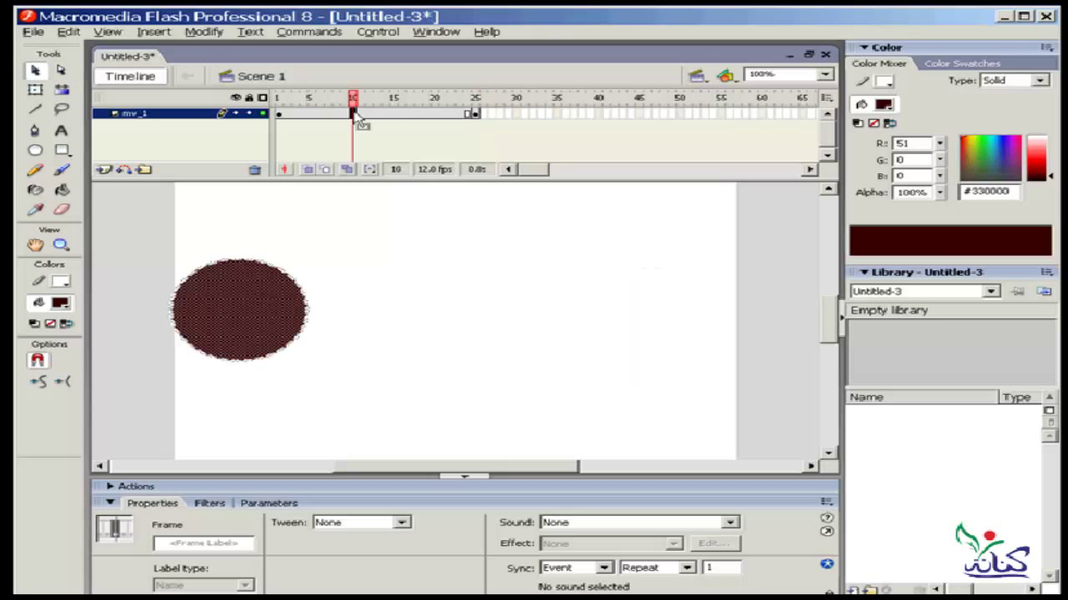
# Add a motion tween over frames 1–25, scrub it back and forth, then test the movie
pyautogui.rightClick(357, 117)
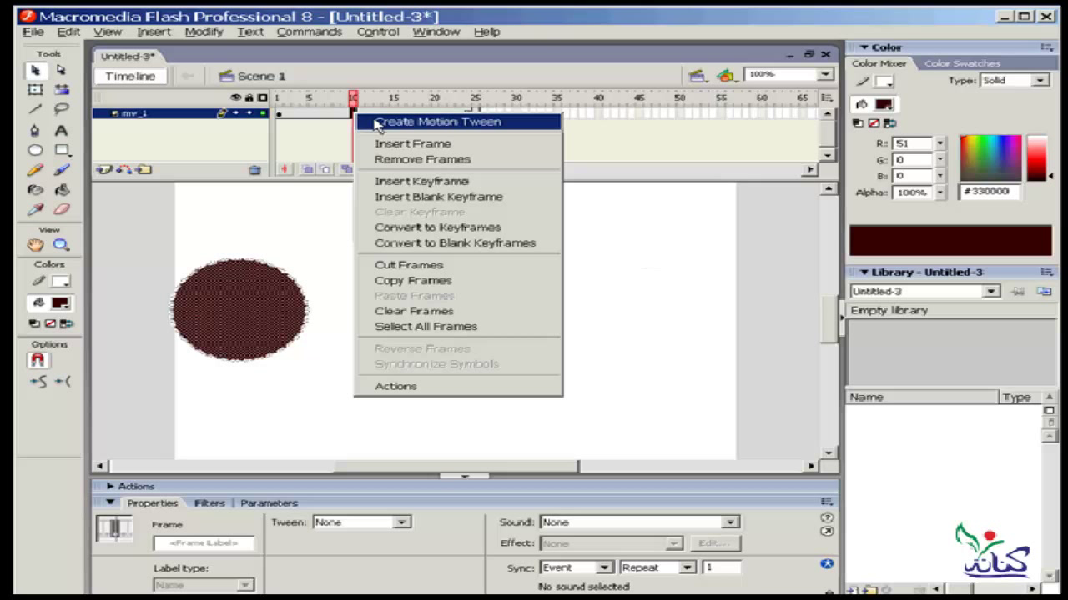
pyautogui.click(377, 125)
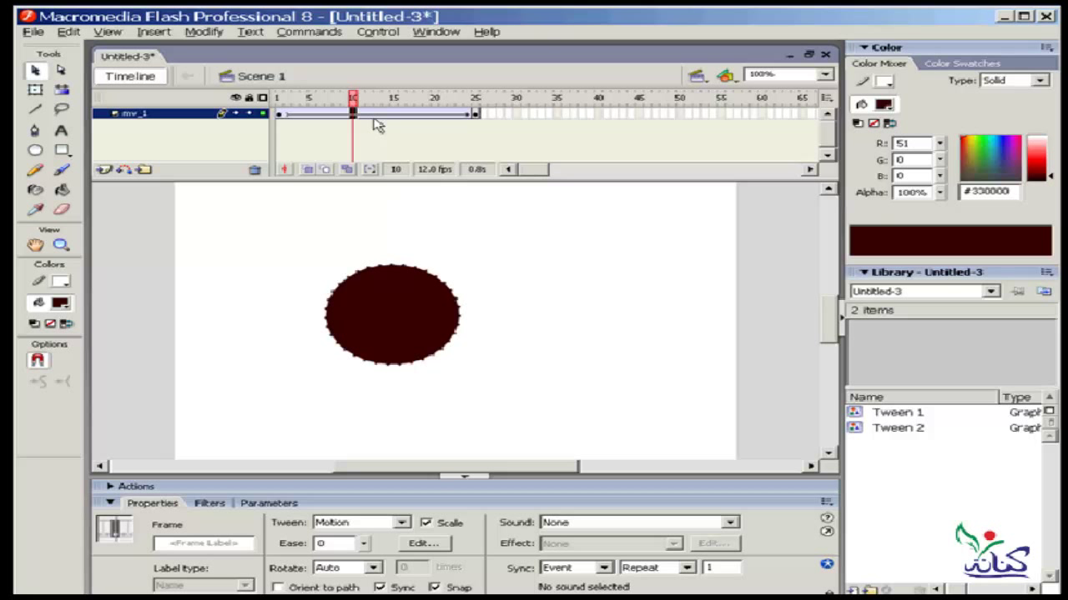
pyautogui.moveTo(353, 97)
pyautogui.mouseDown()
pyautogui.moveTo(296, 100)
pyautogui.moveTo(458, 104)
pyautogui.moveTo(276, 101)
pyautogui.mouseUp()
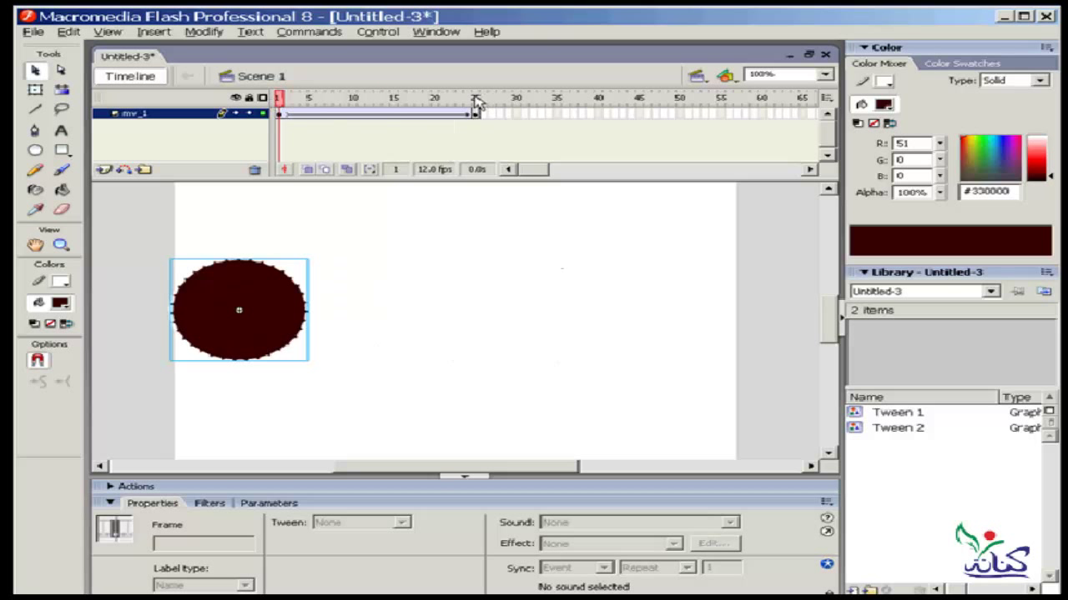
pyautogui.moveTo(278, 101); pyautogui.dragTo(475, 101)
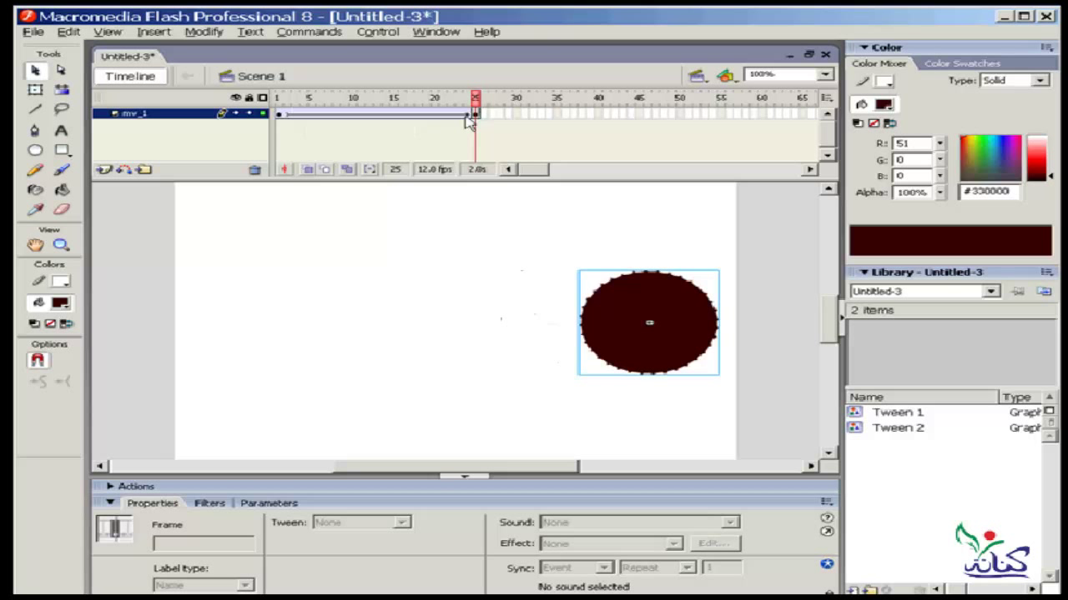
pyautogui.hotkey('ctrl', 'Return')
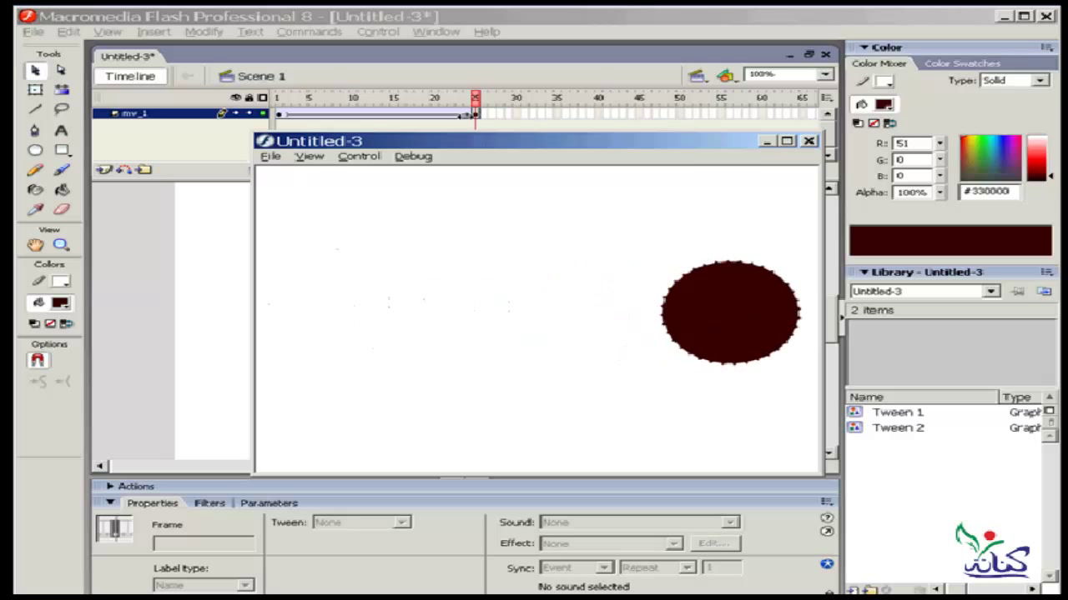
# Close the test movie window and return the playhead to frame 1
pyautogui.click(808, 141)
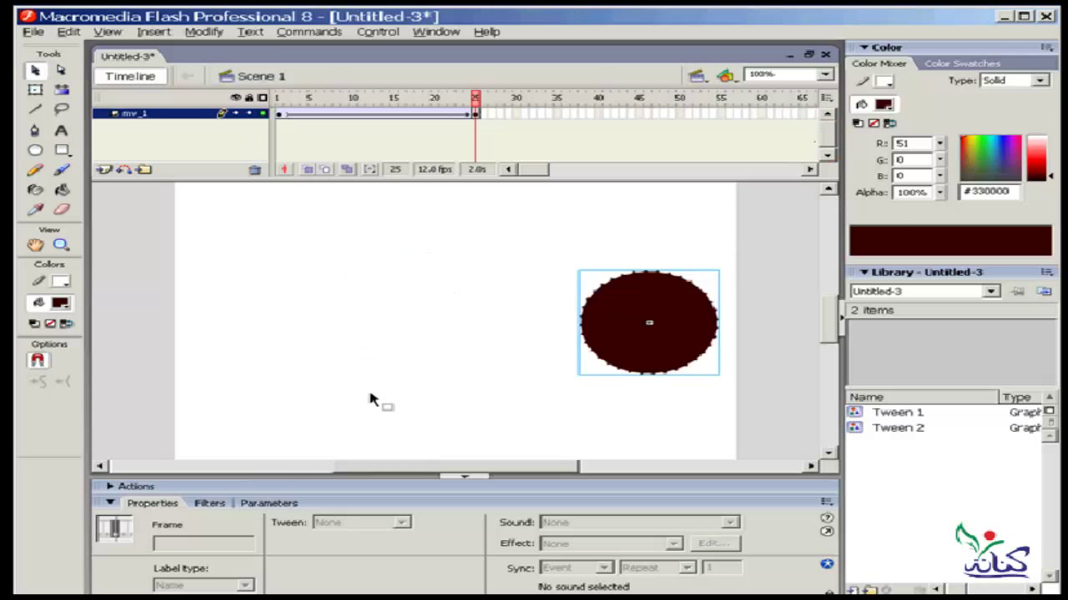
pyautogui.moveTo(478, 100); pyautogui.dragTo(279, 98)
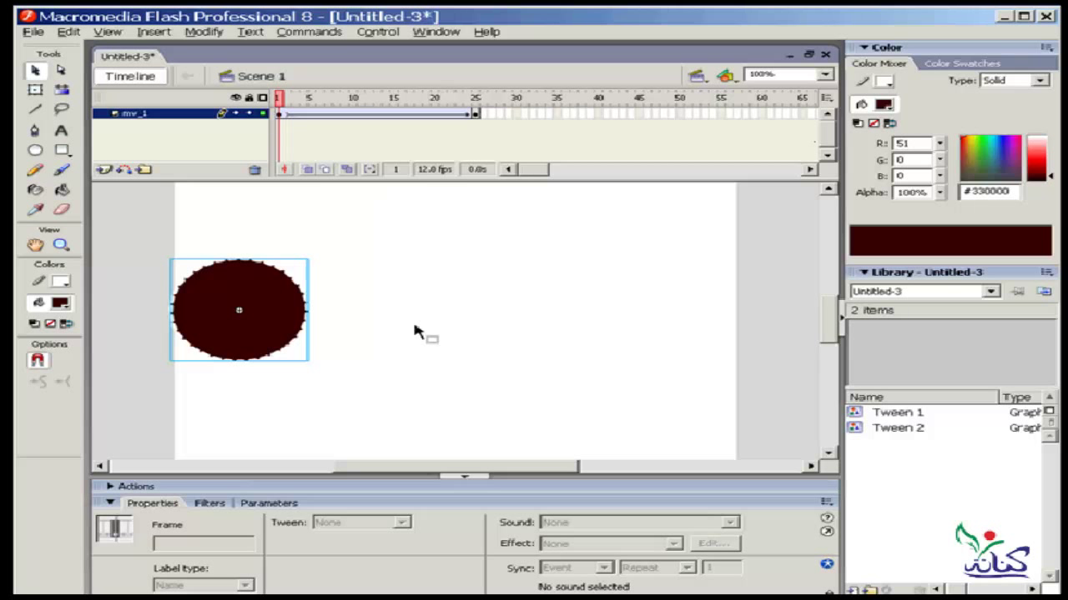
pyautogui.press('Return')
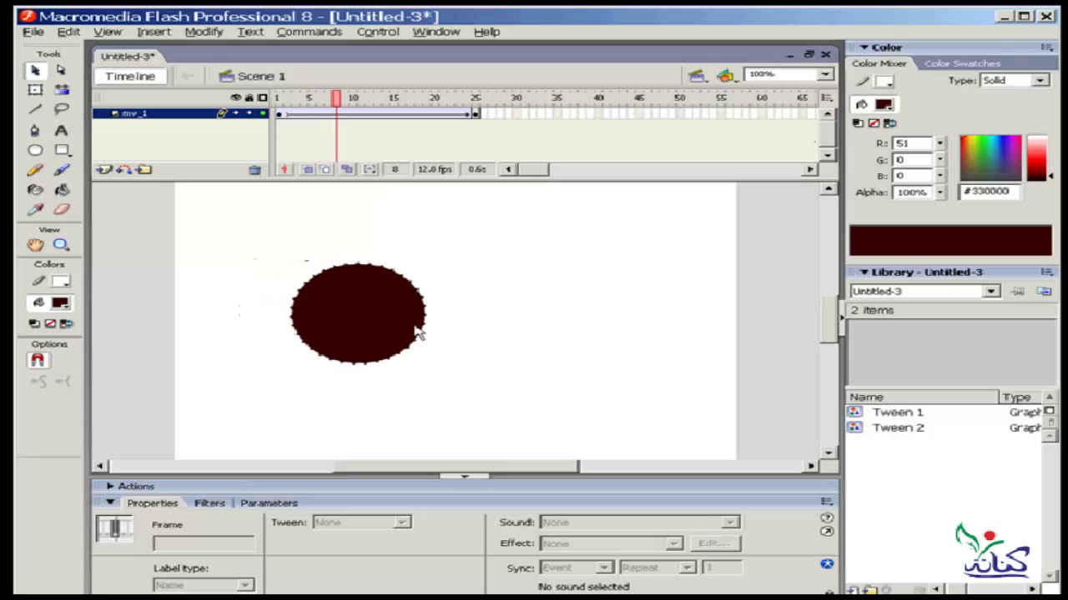
pyautogui.press(',')
pyautogui.press(',')
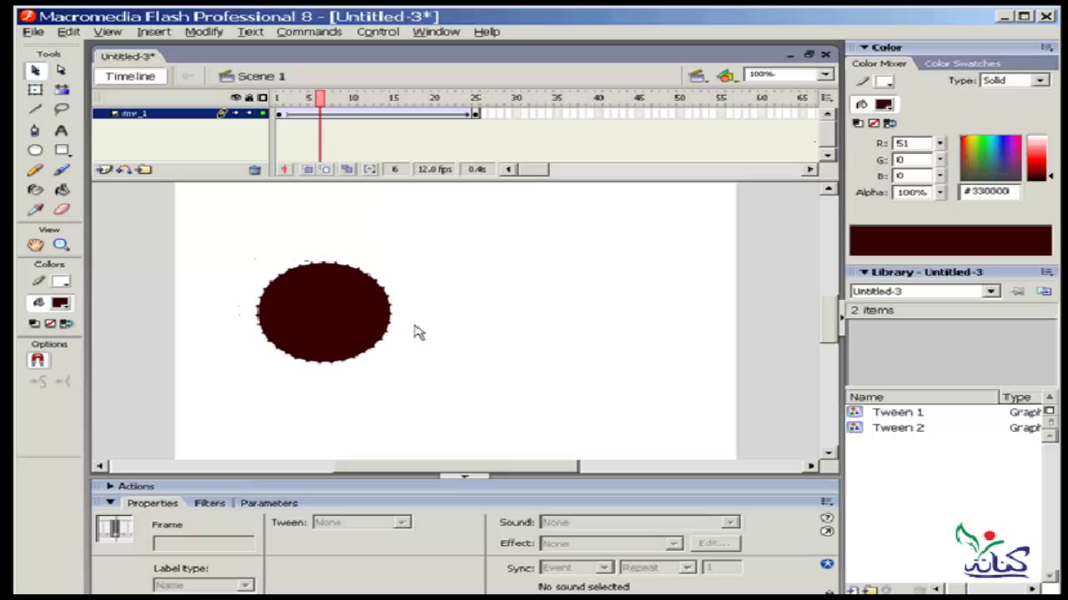
pyautogui.press(',')
pyautogui.press(',')
pyautogui.press(',')
pyautogui.press(',')
pyautogui.press(',')
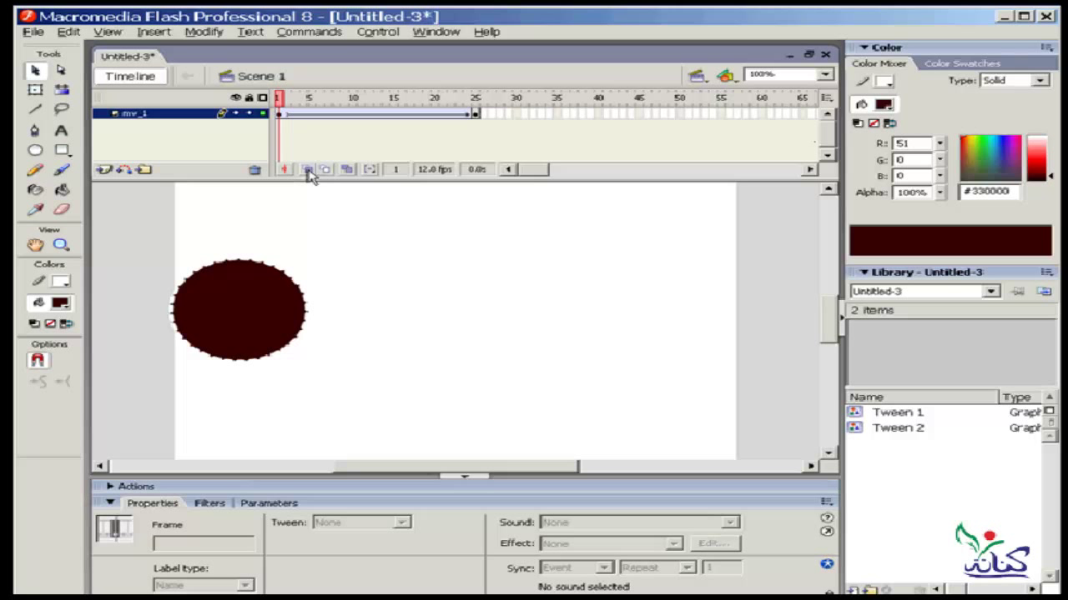
# Show frames 1–25 as onion-skin outlines with multiple frames editable together
pyautogui.click(307, 171)
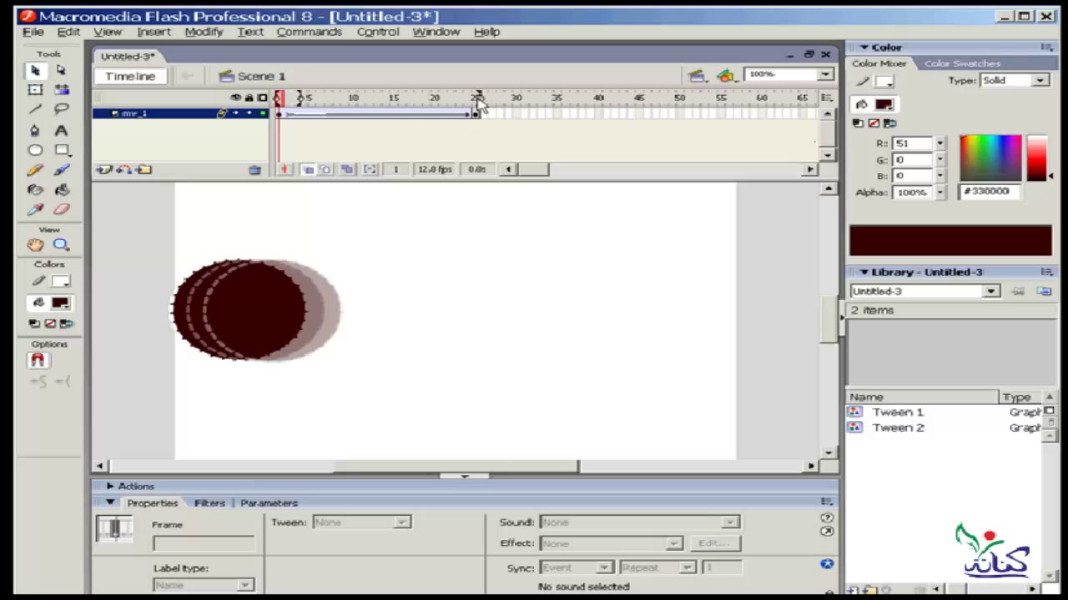
pyautogui.moveTo(479, 104); pyautogui.dragTo(480, 100)
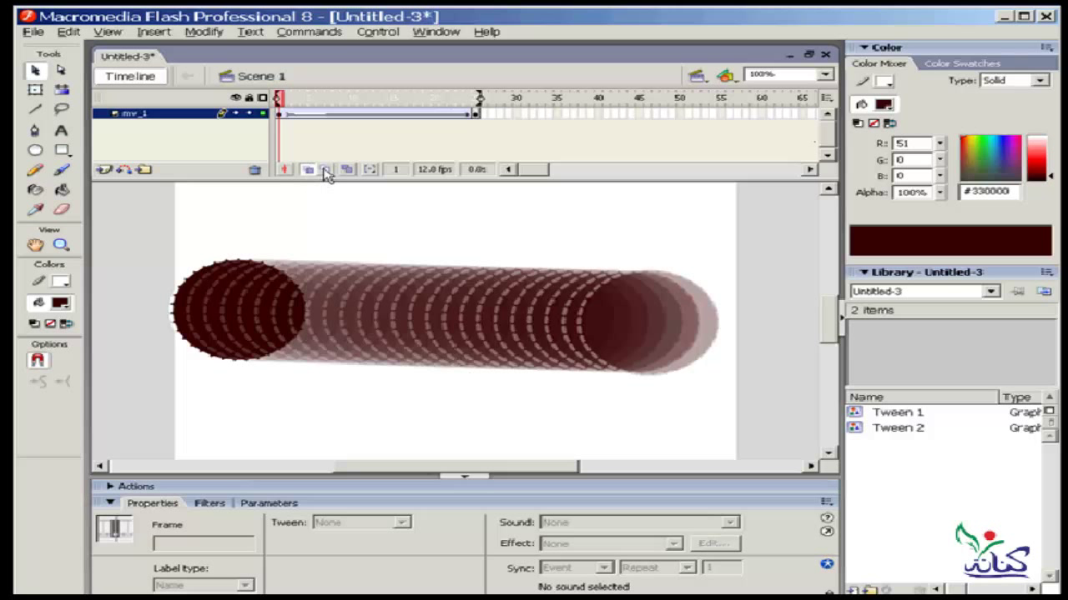
pyautogui.click(326, 171)
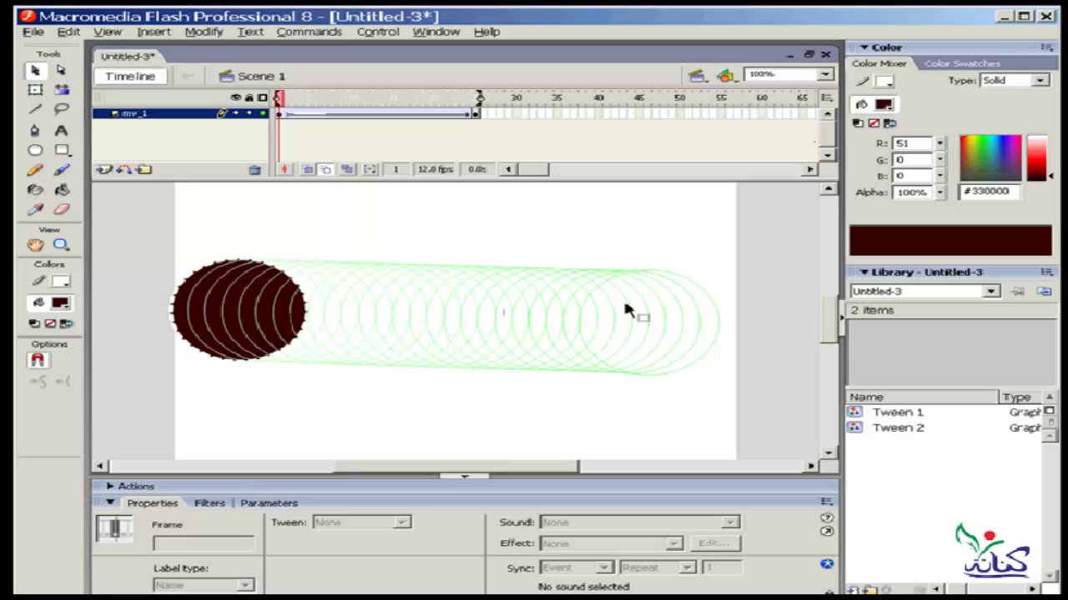
pyautogui.click(347, 170)
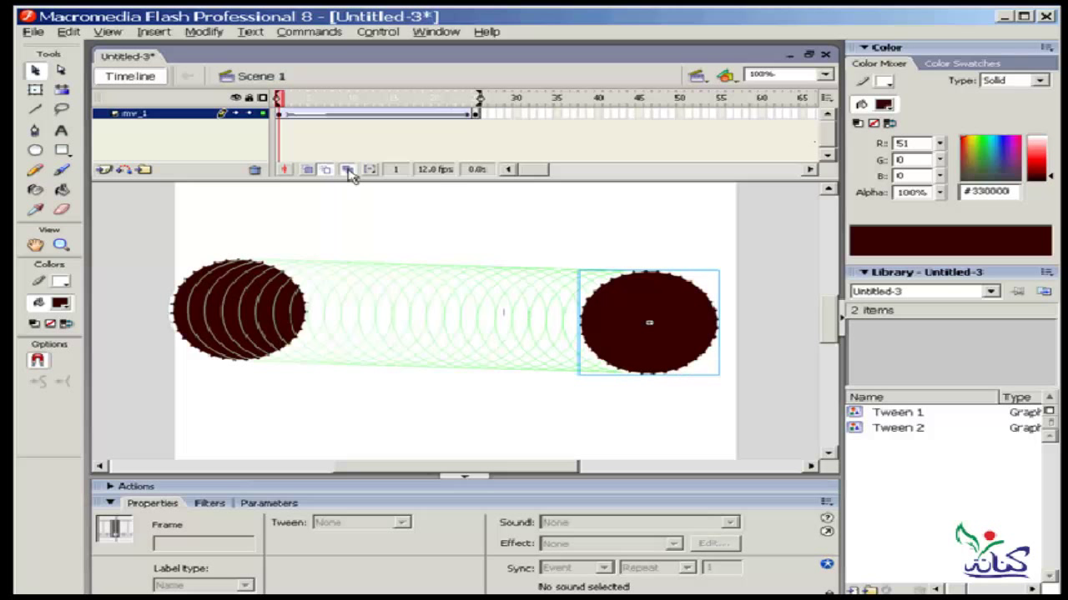